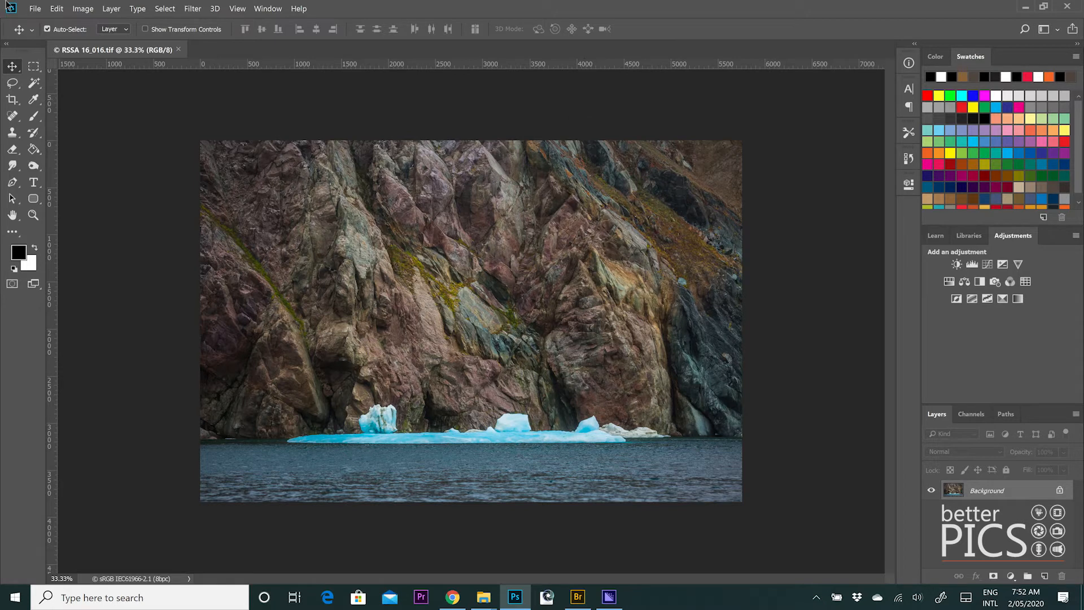
Check the photo's pixel dimensions and resolution in the Image Size settings.
{"action": "left_click", "coordinate": [82, 9]}
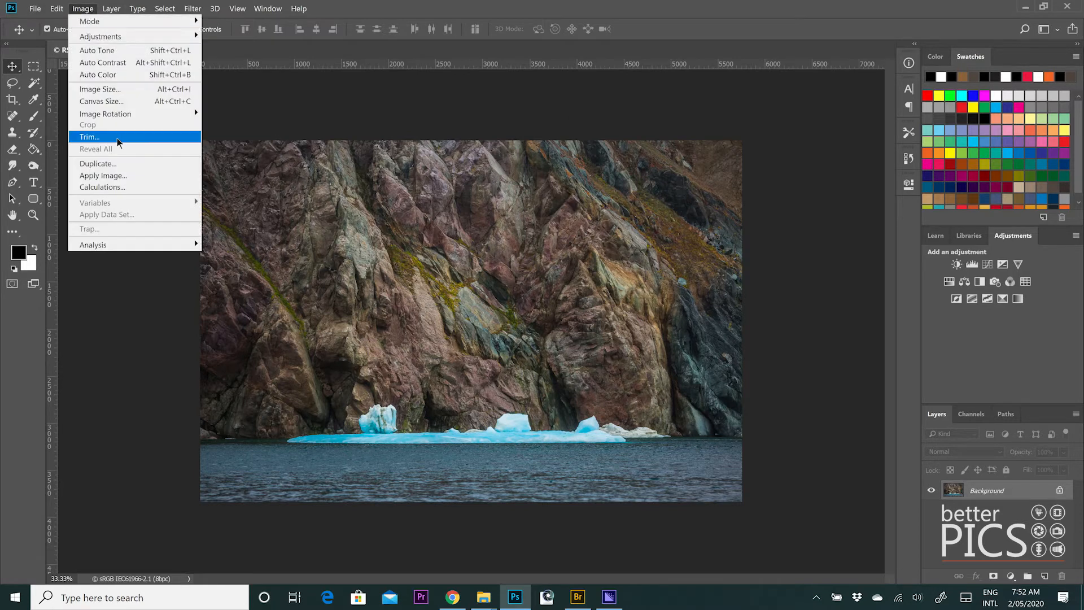
{"action": "left_click", "coordinate": [117, 89]}
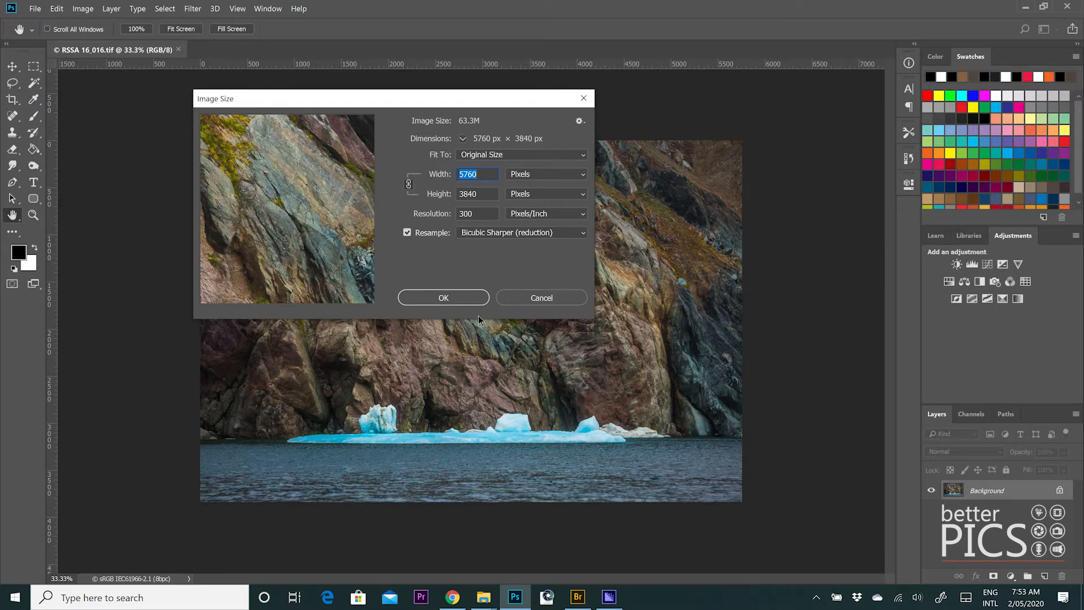
{"action": "left_click", "coordinate": [450, 304]}
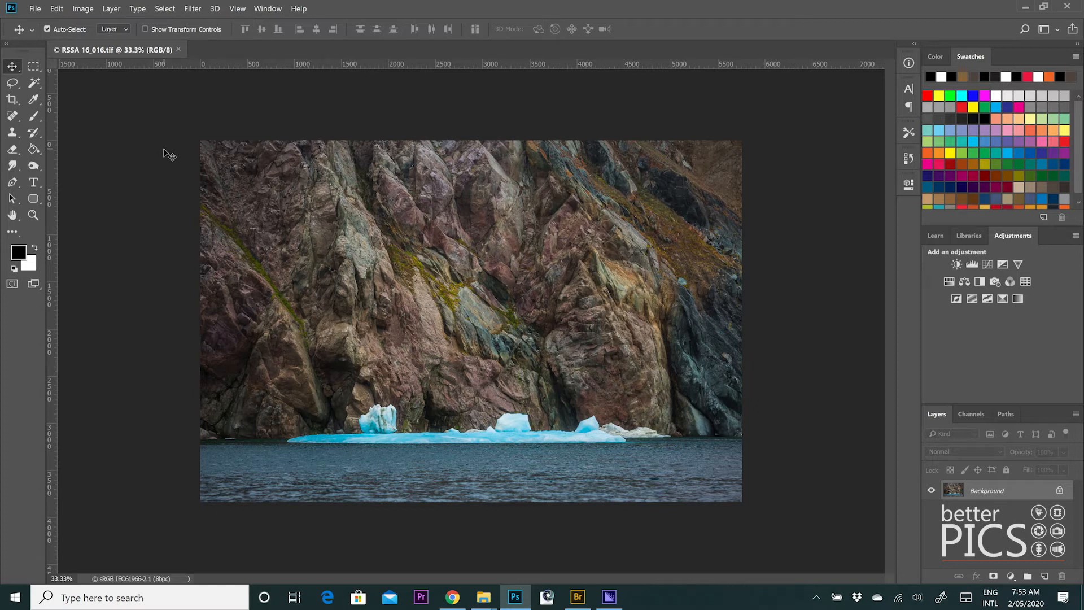
Try out an image width of 12 inches with resampling on in Image Size, and discard the change.
{"action": "left_click", "coordinate": [83, 8]}
{"action": "left_click", "coordinate": [110, 90]}
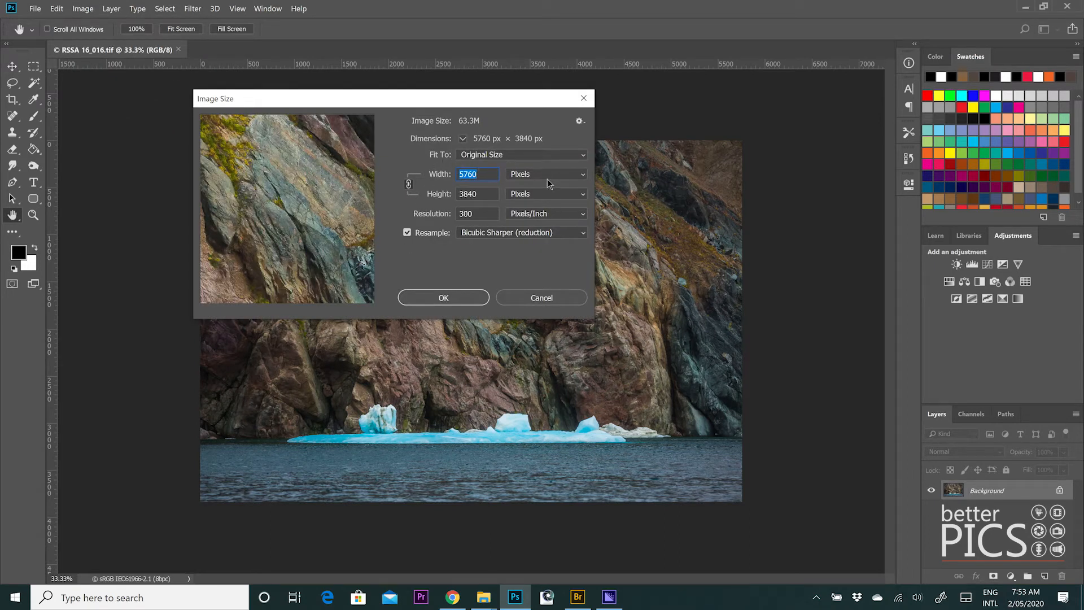
{"action": "left_click", "coordinate": [547, 176]}
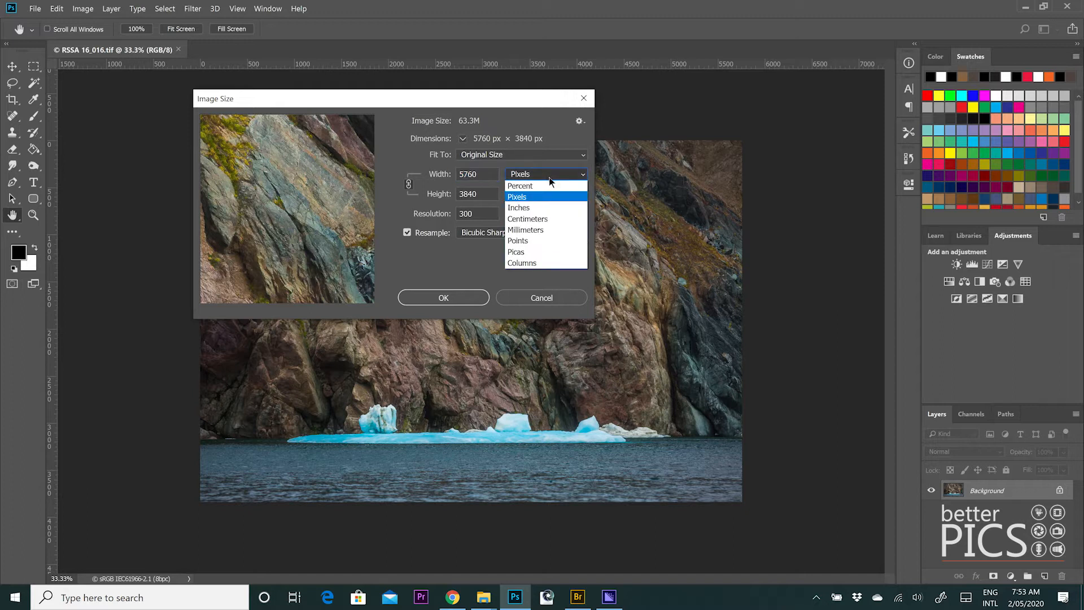
{"action": "left_click", "coordinate": [545, 208]}
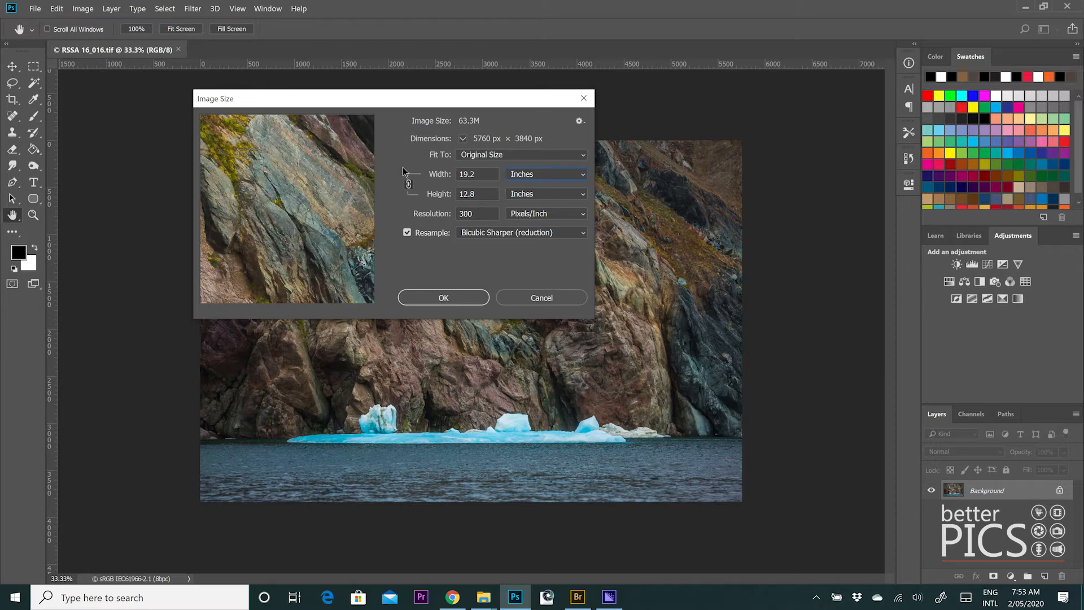
{"action": "double_click", "coordinate": [467, 174]}
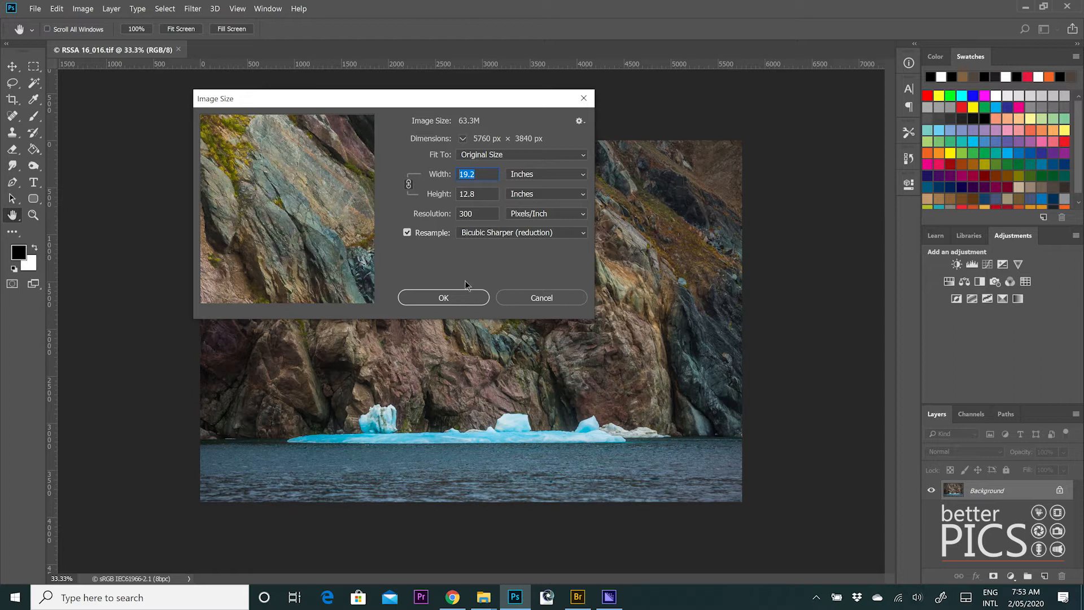
{"action": "type", "text": "12"}
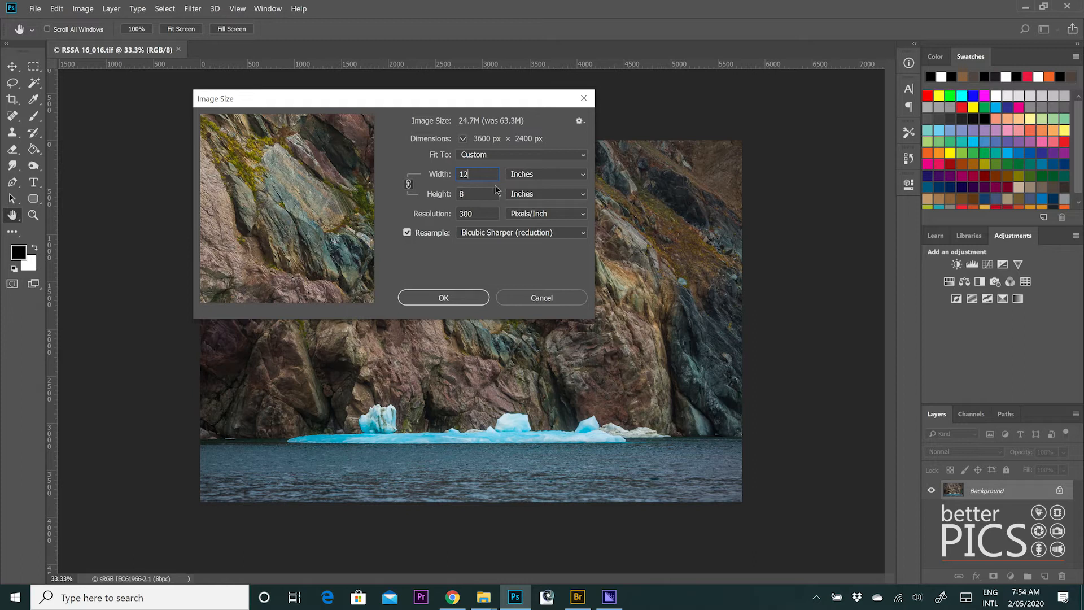
{"action": "left_click", "coordinate": [551, 303]}
Reopen the Image Size settings, turn off resampling and set the image width to 12 inches.
{"action": "left_click", "coordinate": [83, 8]}
{"action": "left_click", "coordinate": [100, 89]}
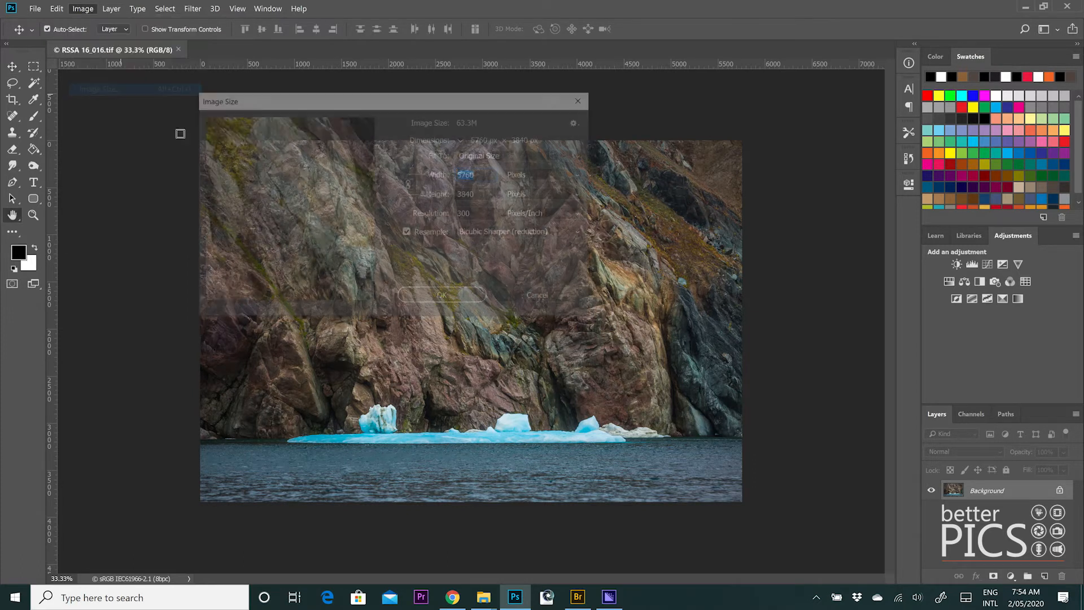
{"action": "left_click", "coordinate": [414, 233]}
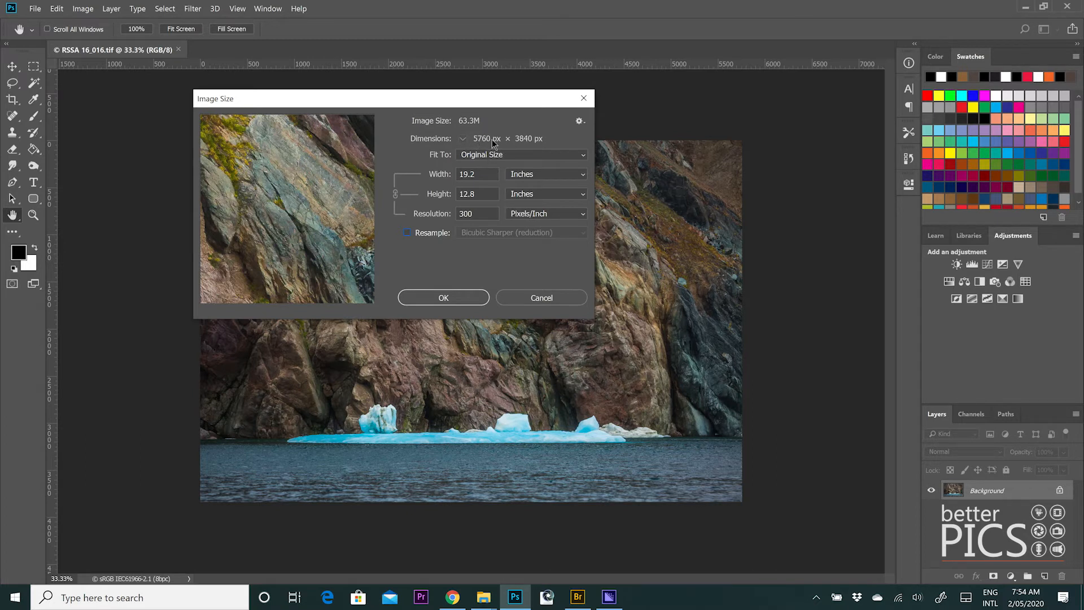
{"action": "left_click_drag", "start_coordinate": [478, 175], "coordinate": [446, 179]}
{"action": "type", "text": "12"}
Turn resampling back on and set the image resolution to 300 pixels/inch.
{"action": "left_click", "coordinate": [407, 232]}
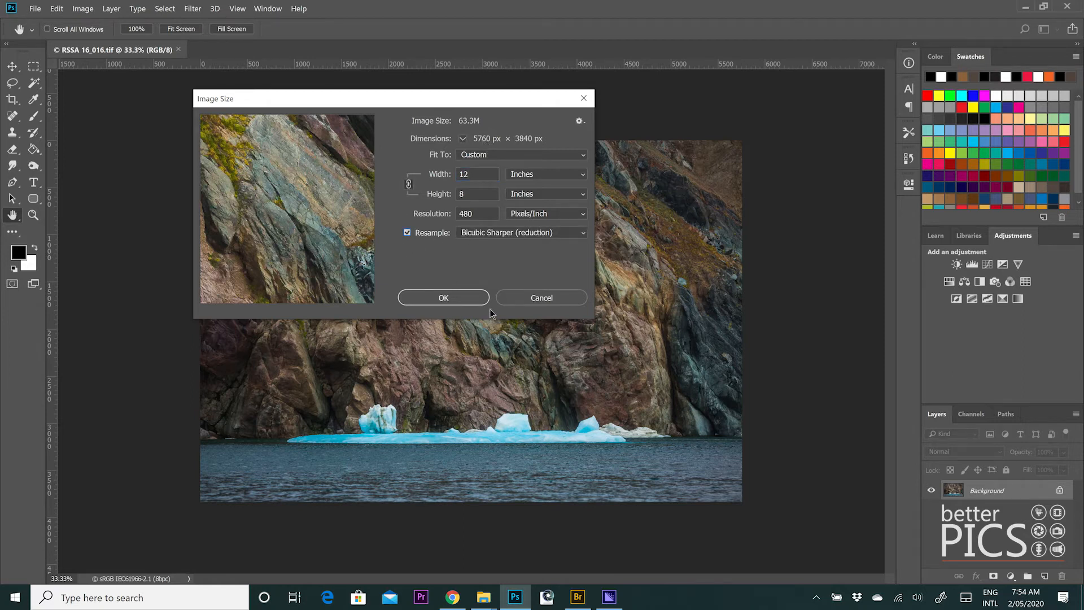
{"action": "double_click", "coordinate": [479, 219]}
{"action": "type", "text": "300"}
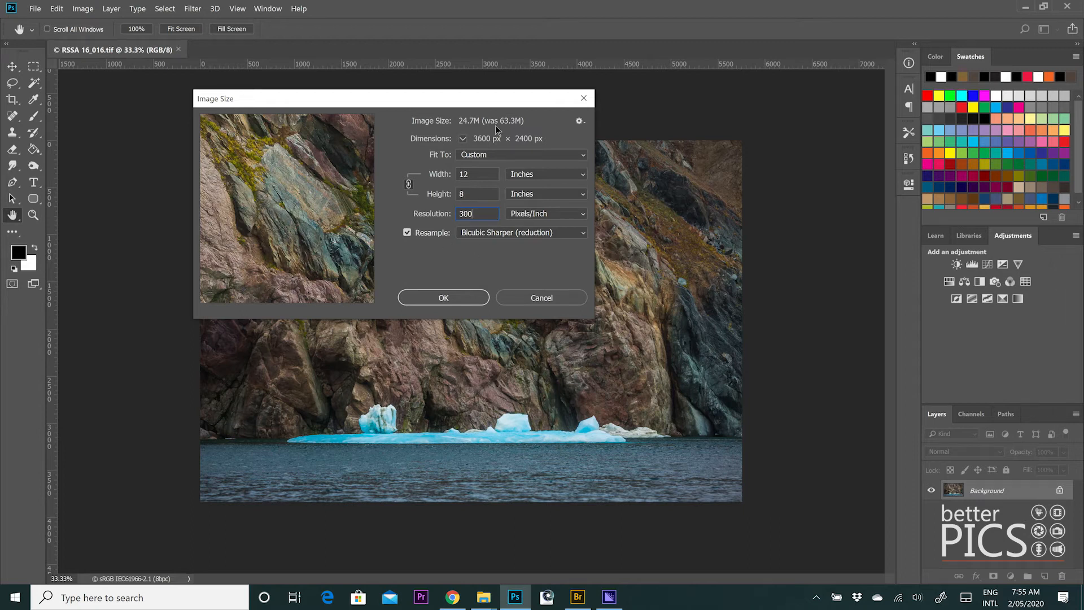
{"action": "left_click", "coordinate": [410, 231]}
{"action": "left_click", "coordinate": [411, 232]}
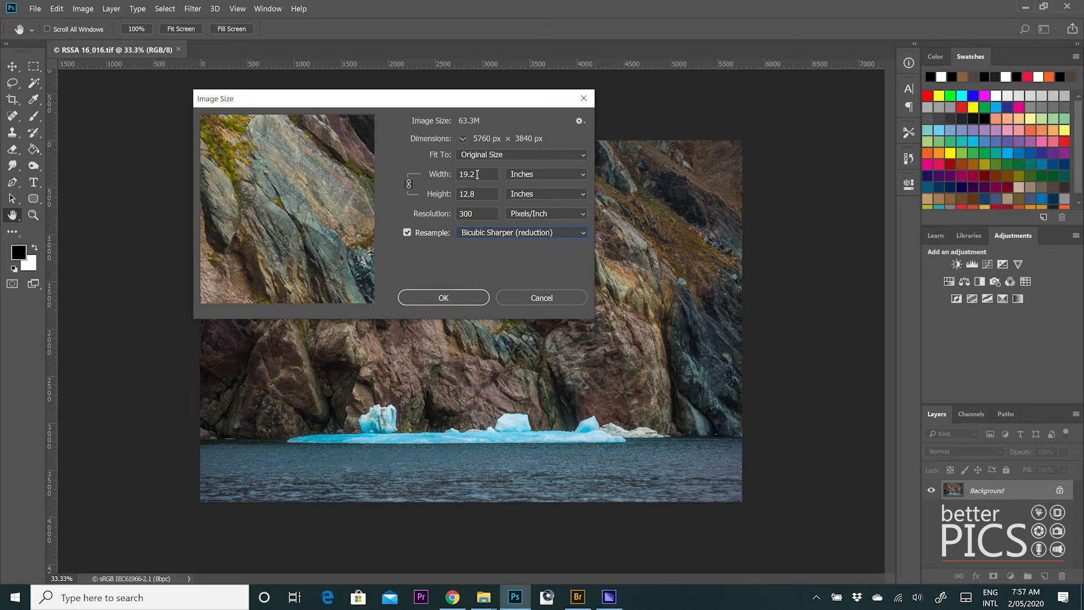
Switch the Image Size units to percent and enlarge the photo to 105 percent.
{"action": "left_click", "coordinate": [545, 174]}
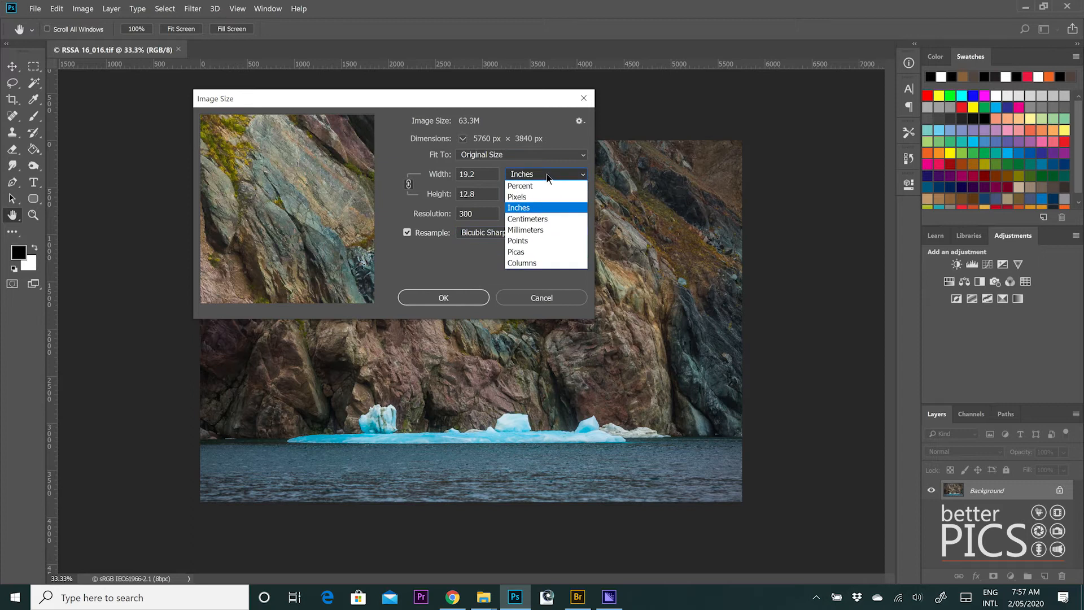
{"action": "left_click", "coordinate": [541, 186]}
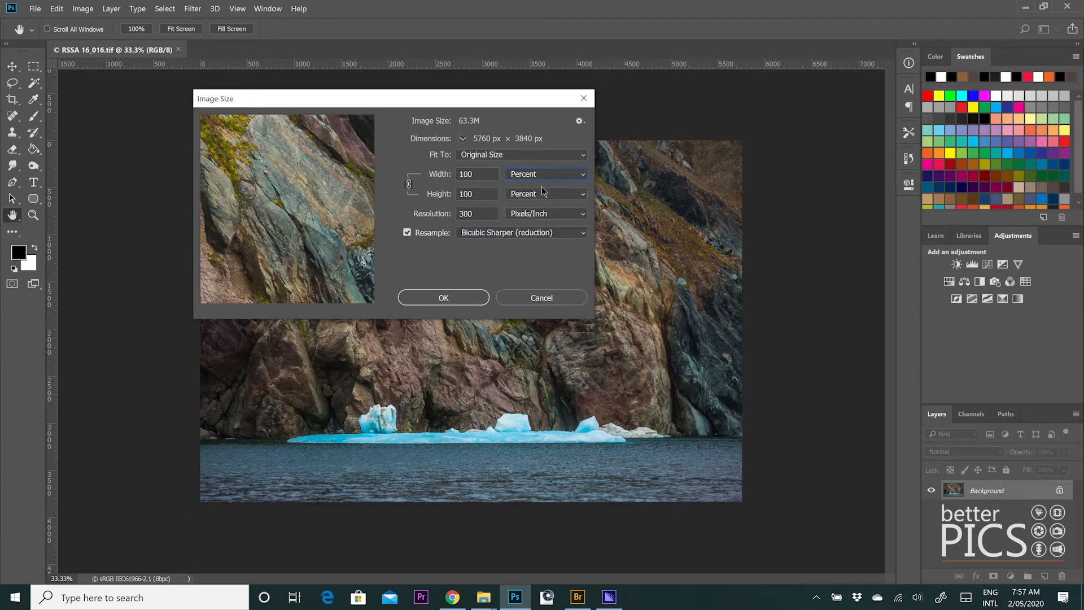
{"action": "double_click", "coordinate": [488, 174]}
{"action": "type", "text": "105"}
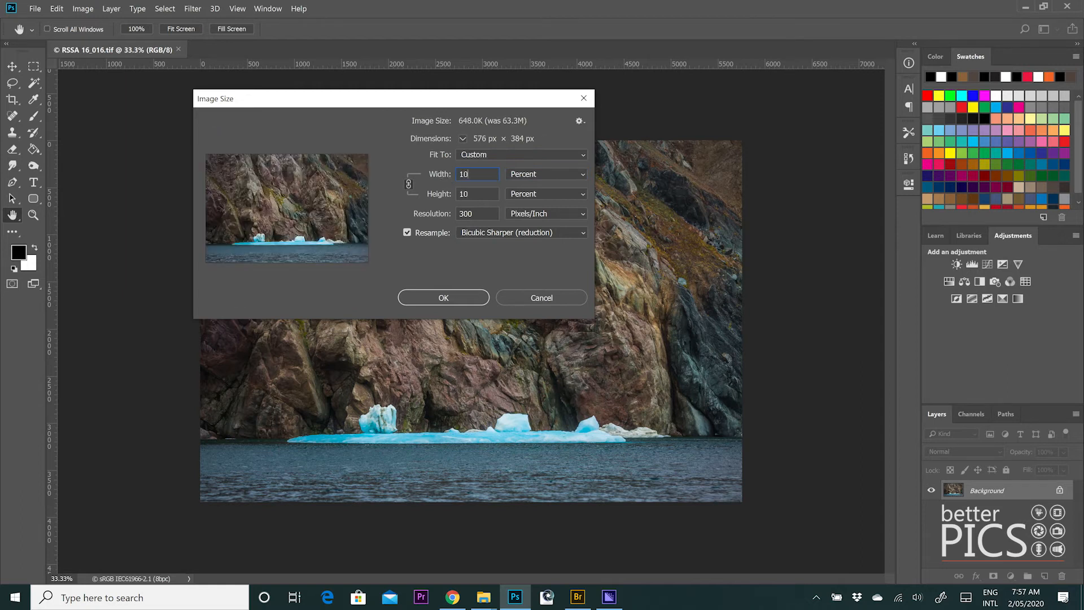
{"action": "key", "text": "Return"}
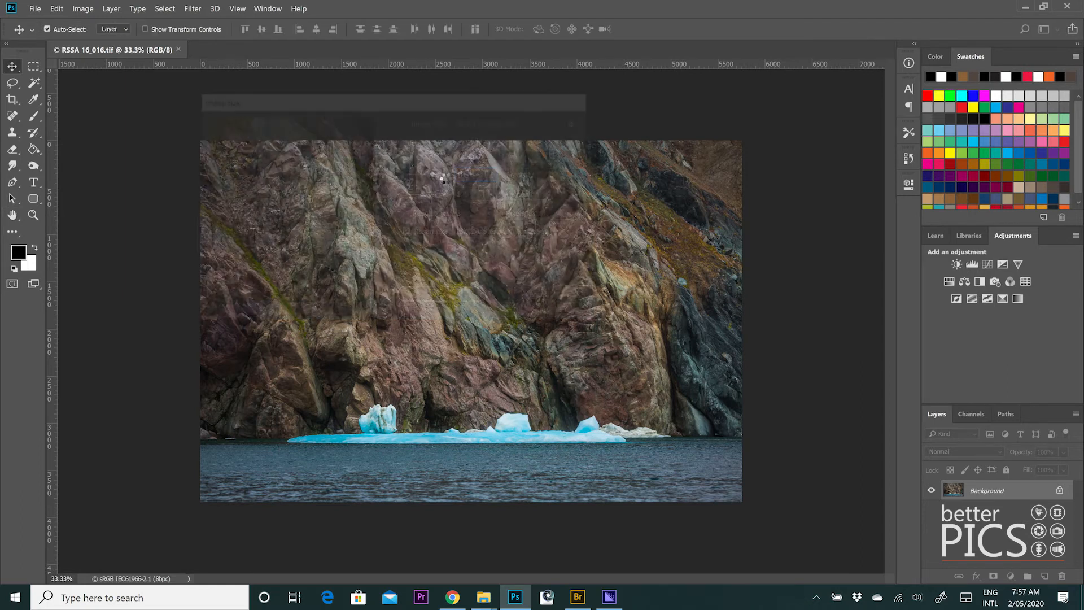
Enlarge the already resized photo by another step to 105 percent of its current size.
{"action": "left_click", "coordinate": [83, 9]}
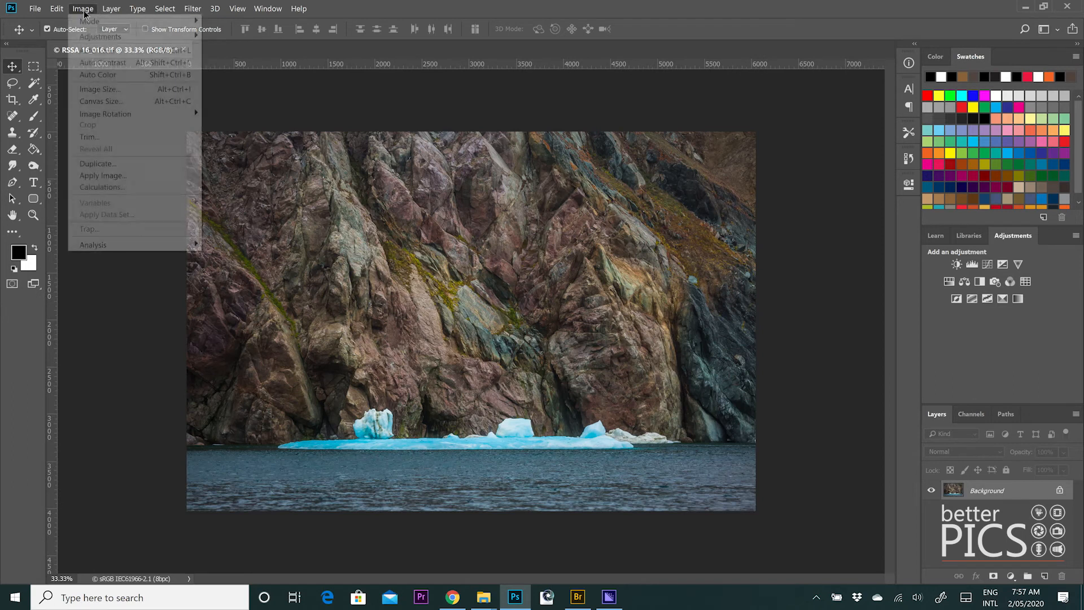
{"action": "left_click", "coordinate": [129, 90]}
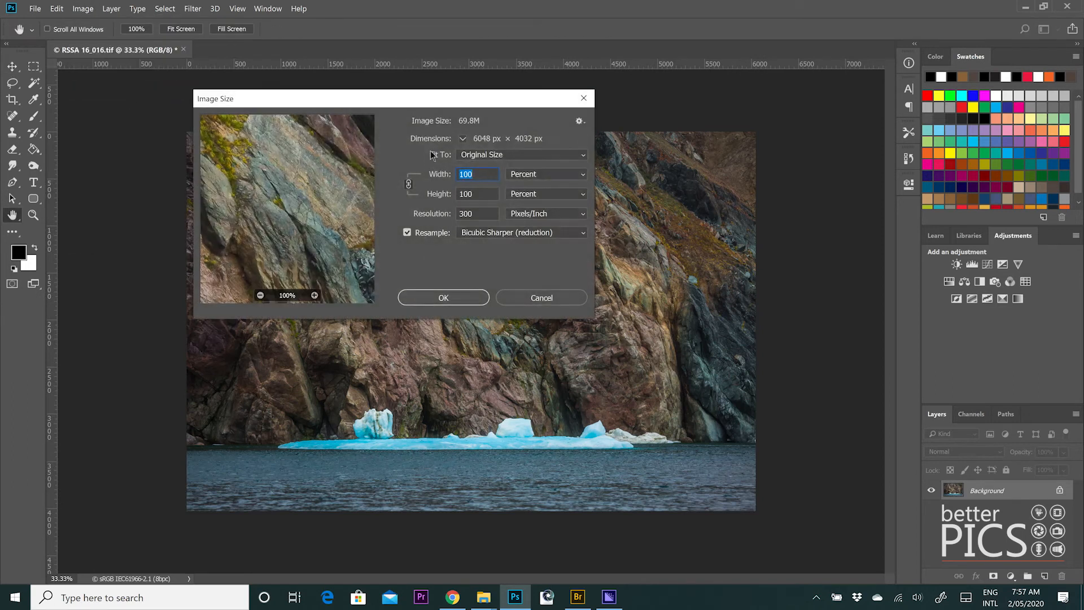
{"action": "type", "text": "105"}
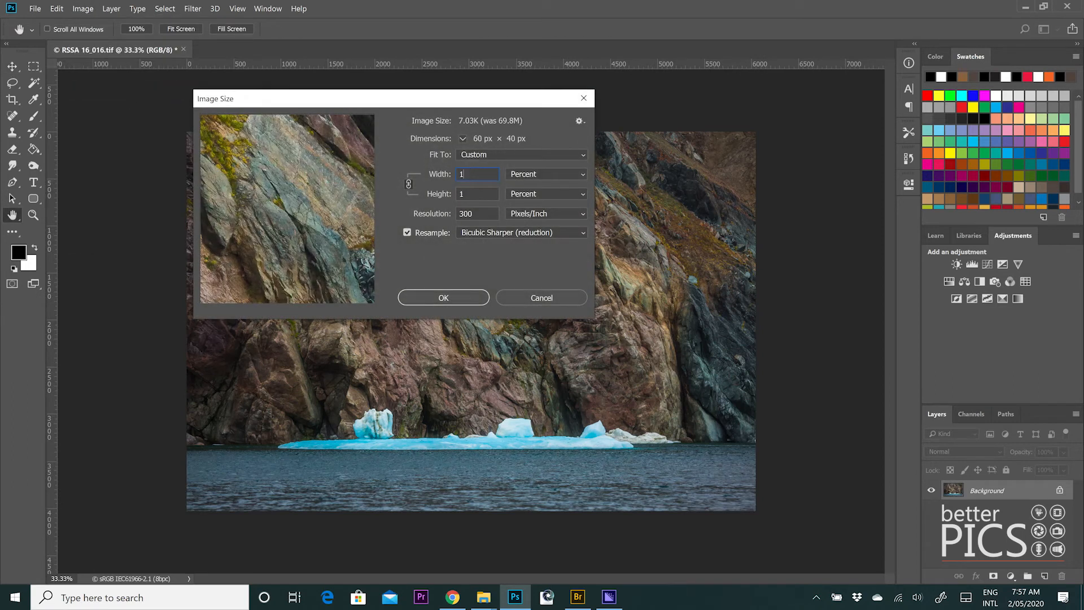
{"action": "key", "text": "Return"}
Examine the enlarged photo at 100% zoom across the cliffs and icebergs, and return to the full view.
{"action": "key", "text": "v"}
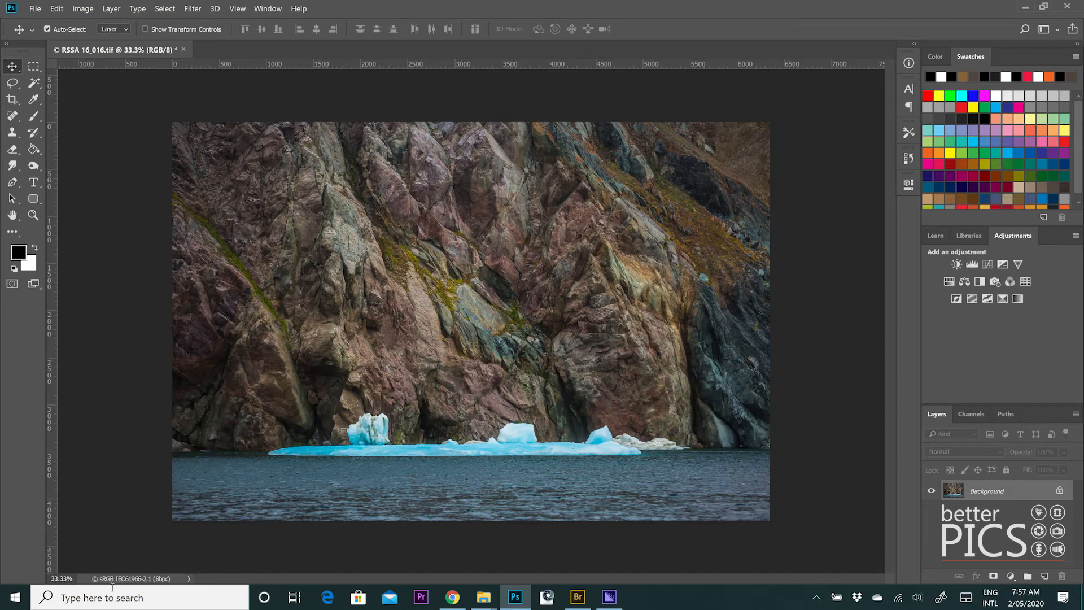
{"action": "key", "text": "z"}
{"action": "left_click", "coordinate": [373, 285]}
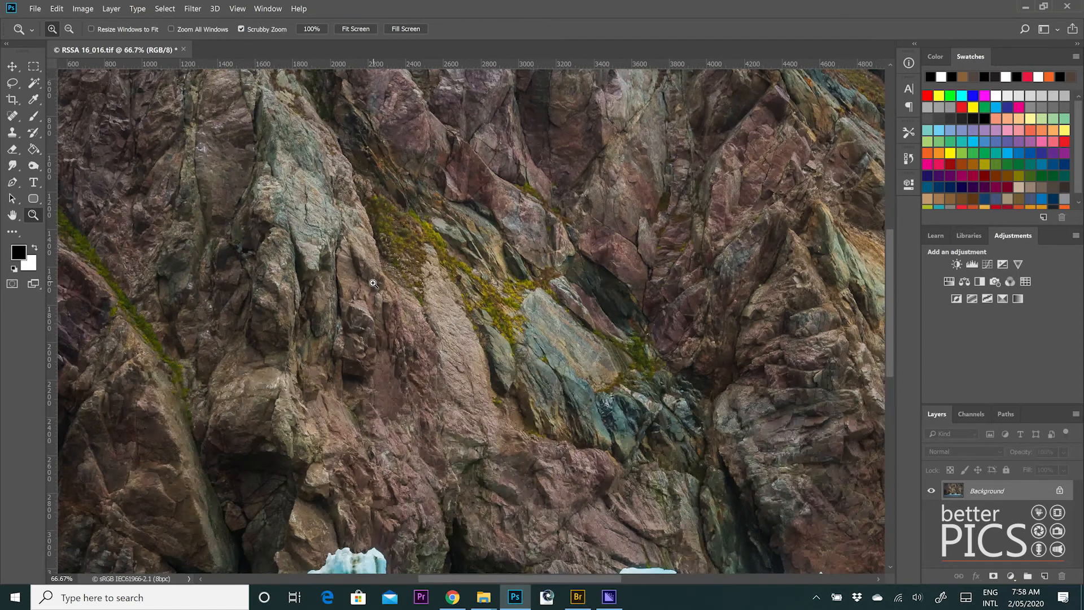
{"action": "left_click", "coordinate": [373, 285]}
{"action": "left_click_drag", "start_coordinate": [704, 141], "coordinate": [395, 298]}
{"action": "left_click_drag", "start_coordinate": [745, 141], "coordinate": [546, 281]}
{"action": "left_click_drag", "start_coordinate": [711, 307], "coordinate": [547, 161]}
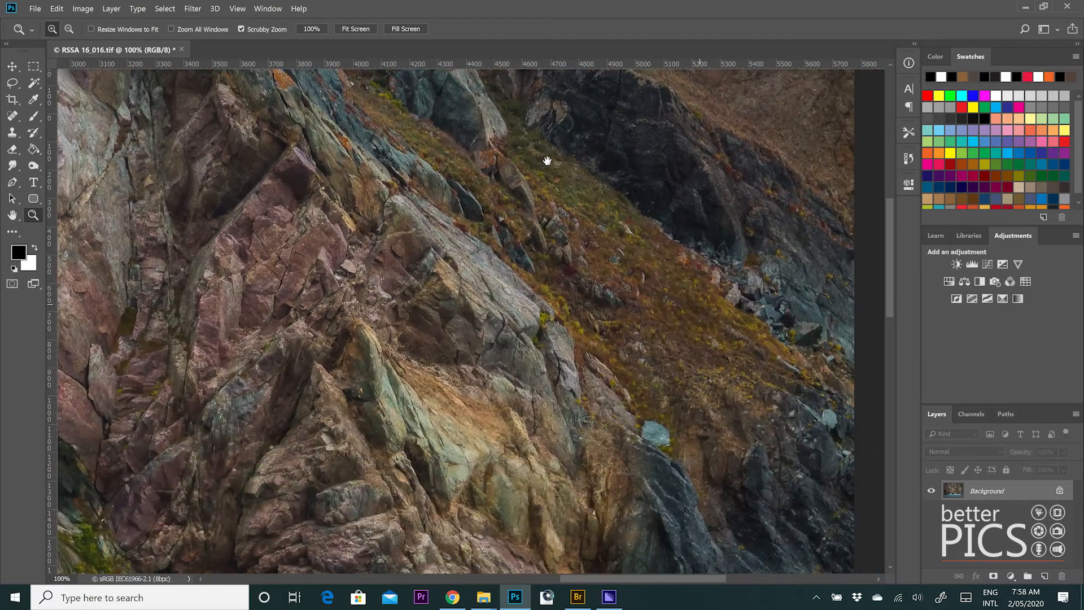
{"action": "left_click_drag", "start_coordinate": [496, 375], "coordinate": [738, 101]}
{"action": "left_click_drag", "start_coordinate": [549, 329], "coordinate": [775, 163]}
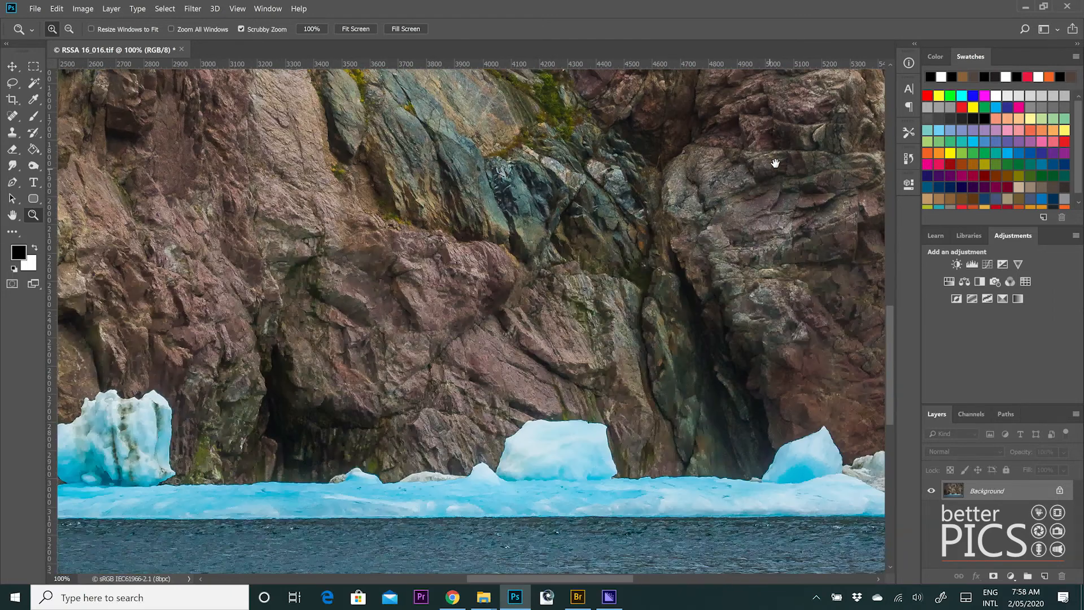
{"action": "left_click_drag", "start_coordinate": [425, 227], "coordinate": [445, 222]}
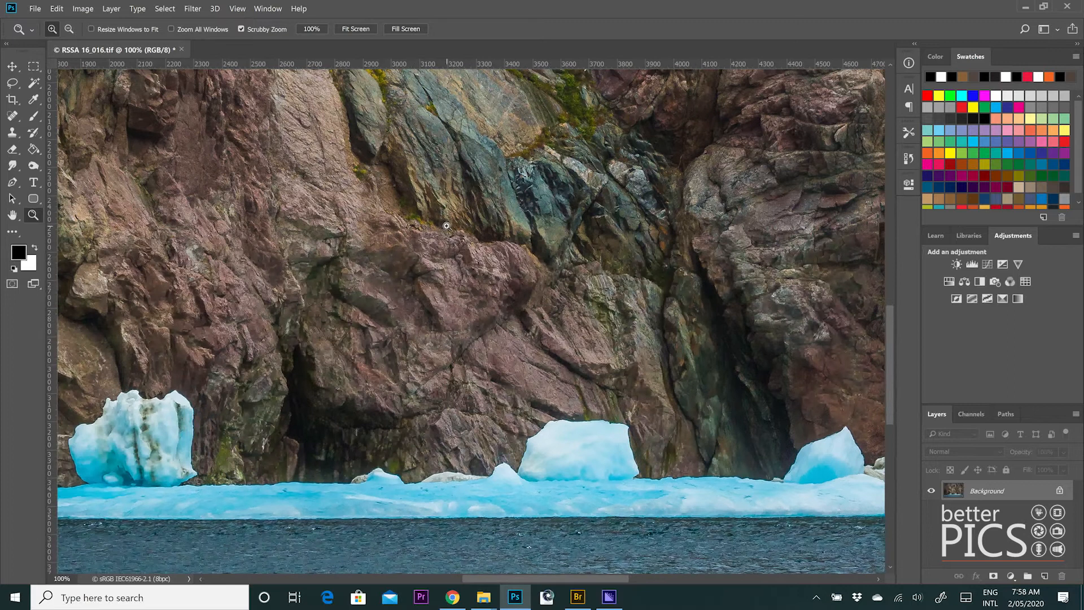
{"action": "key", "text": "ctrl+0"}
{"action": "key", "text": "ctrl+minus"}
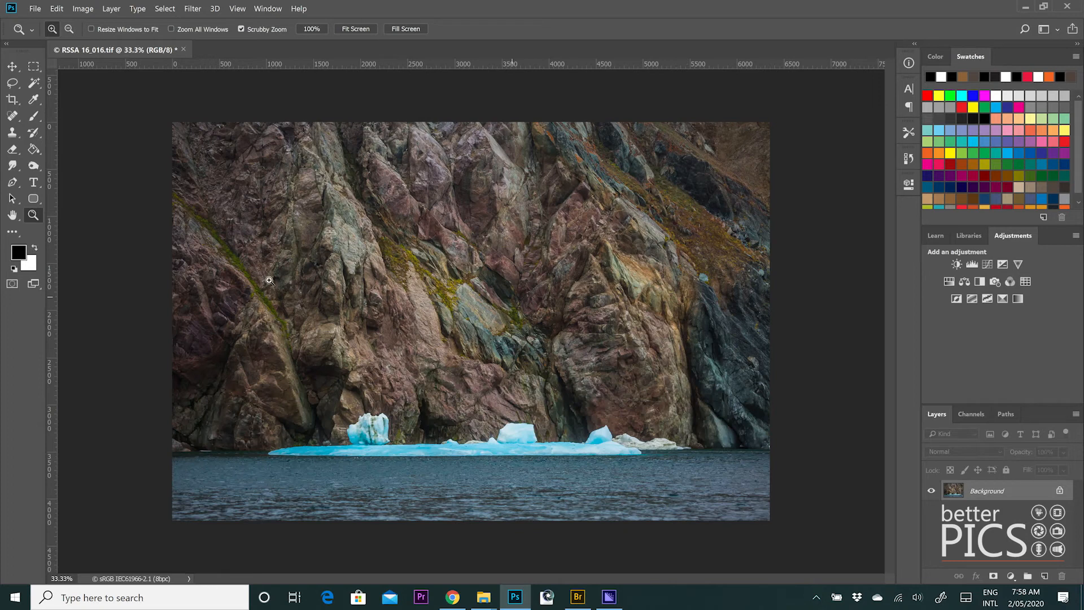
Revert the photo to its Open state in the history, undoing both image size changes.
{"action": "left_click", "coordinate": [906, 160]}
{"action": "left_click", "coordinate": [840, 194]}
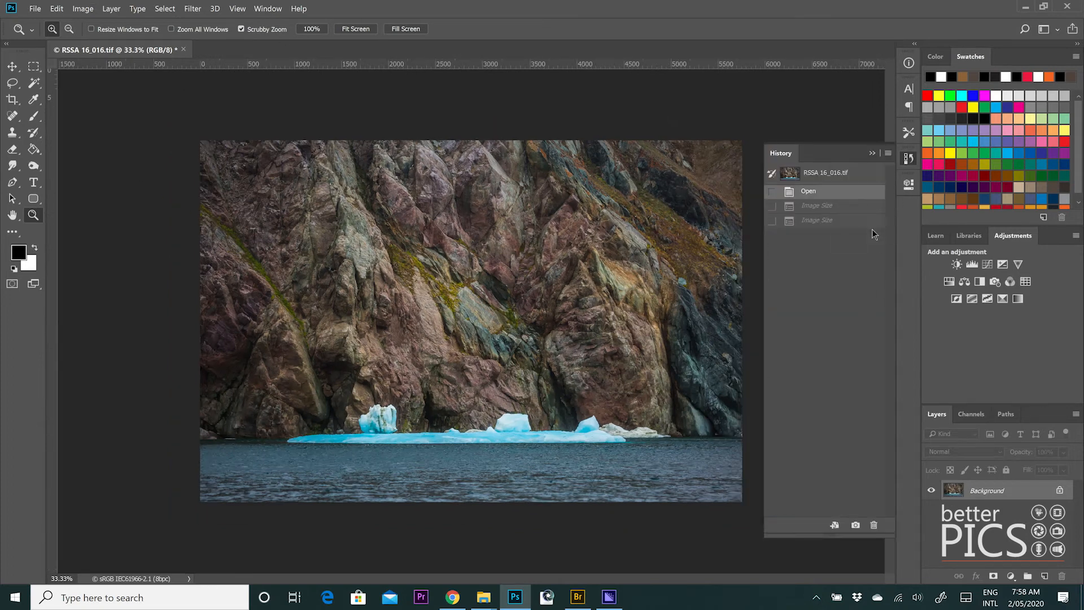
{"action": "left_click", "coordinate": [910, 163]}
Check the photo's width and height in pixels in the Image Size settings, leaving without resizing.
{"action": "left_click", "coordinate": [83, 8]}
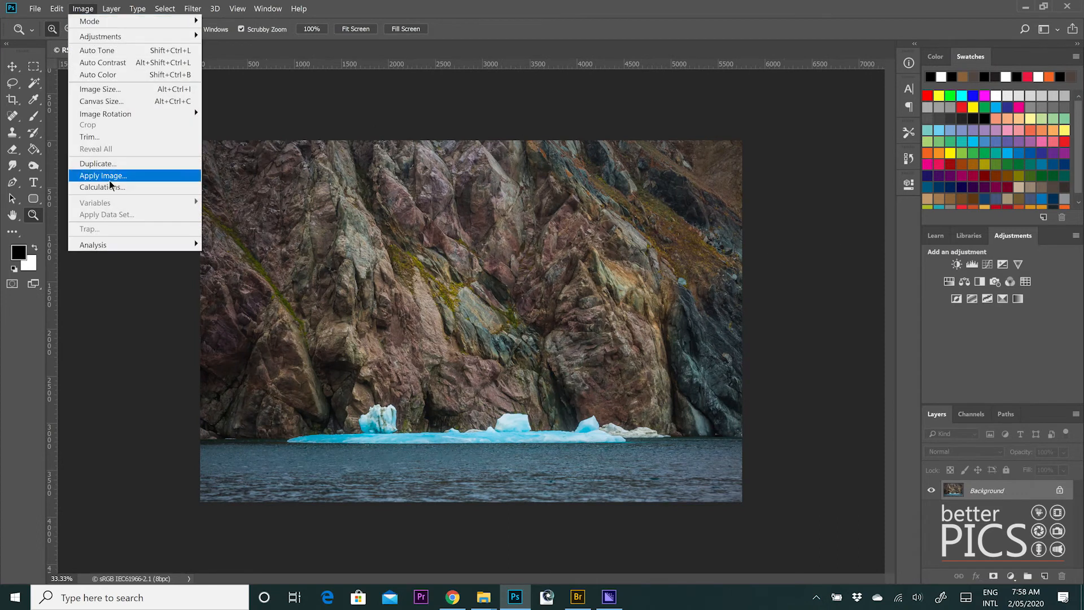
{"action": "left_click", "coordinate": [134, 90]}
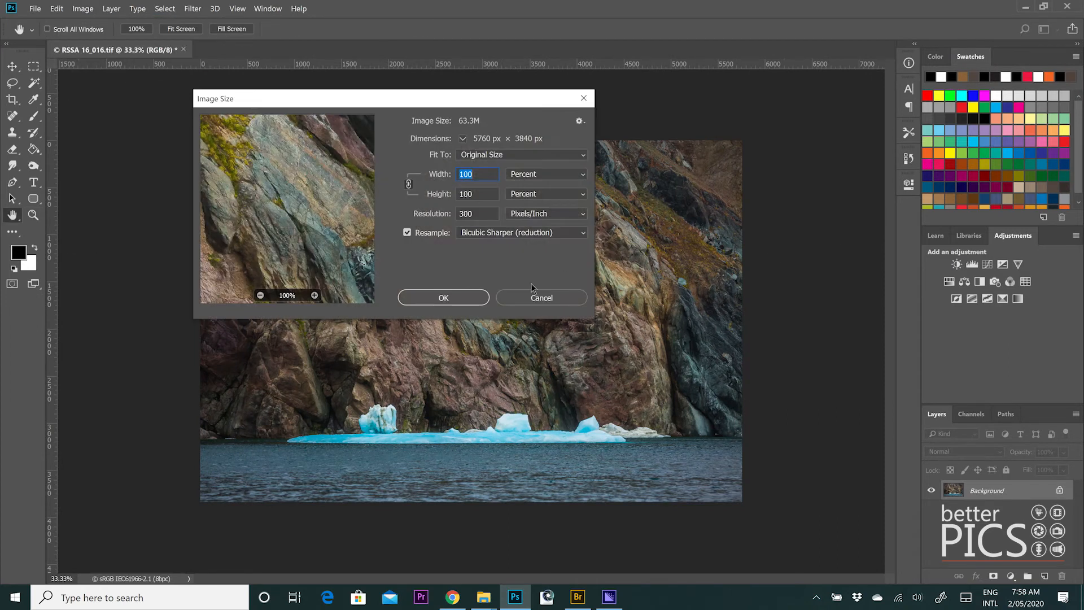
{"action": "left_click", "coordinate": [525, 179]}
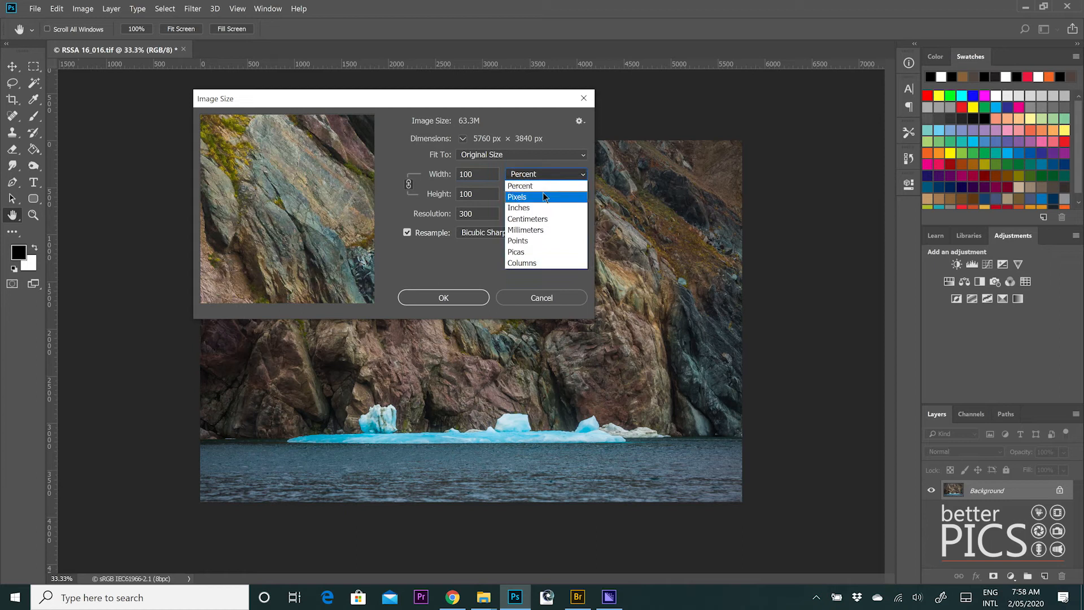
{"action": "left_click", "coordinate": [543, 192]}
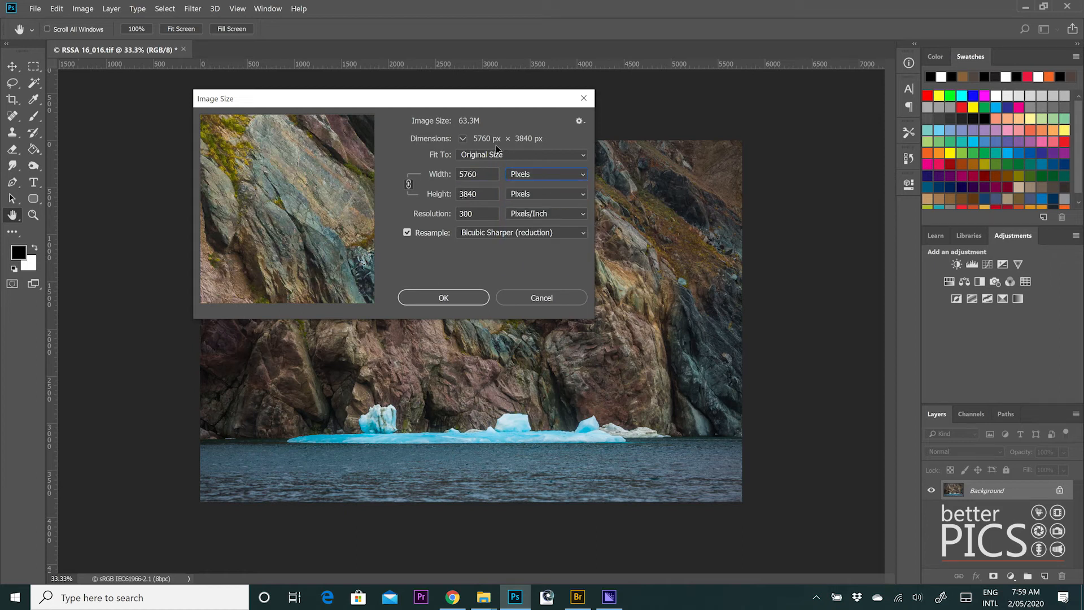
{"action": "left_click", "coordinate": [583, 98]}
{"action": "key", "text": "z"}
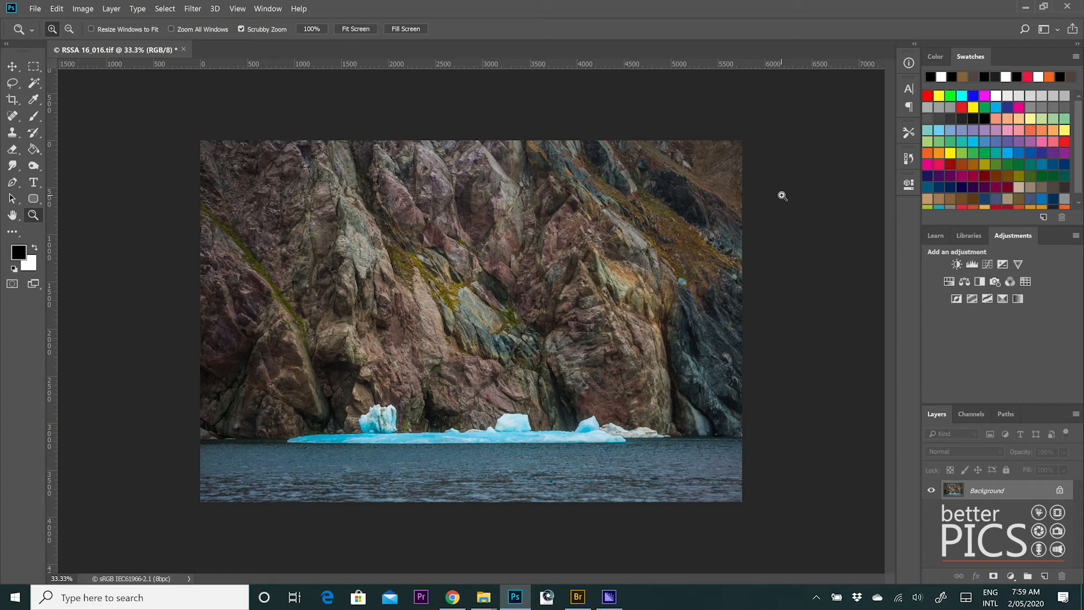
Crop the full photo to a square using a custom 1 to 1 ratio.
{"action": "left_click", "coordinate": [12, 100]}
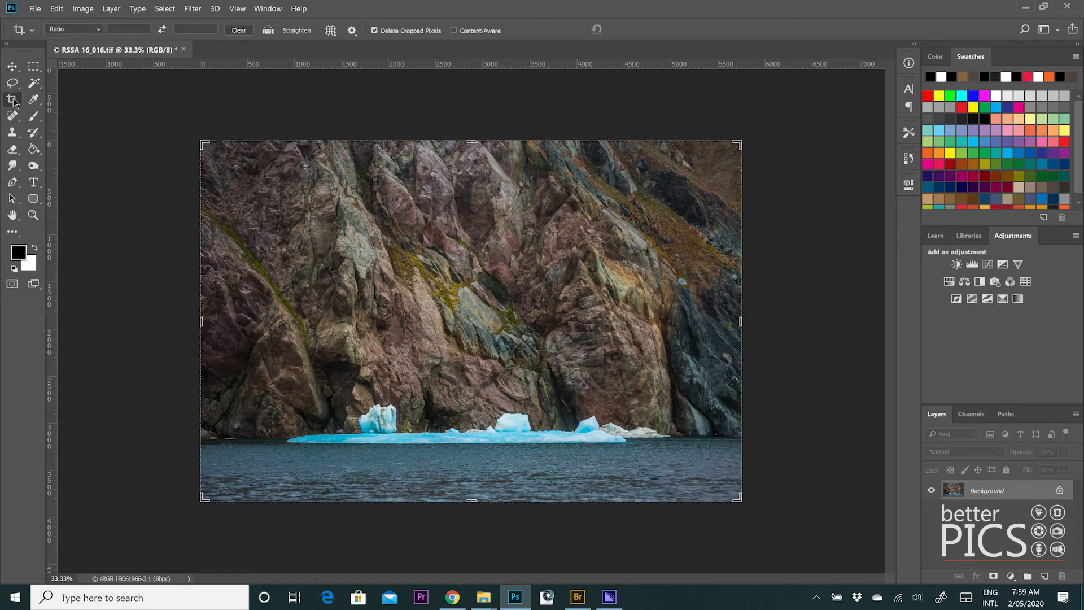
{"action": "left_click", "coordinate": [98, 30]}
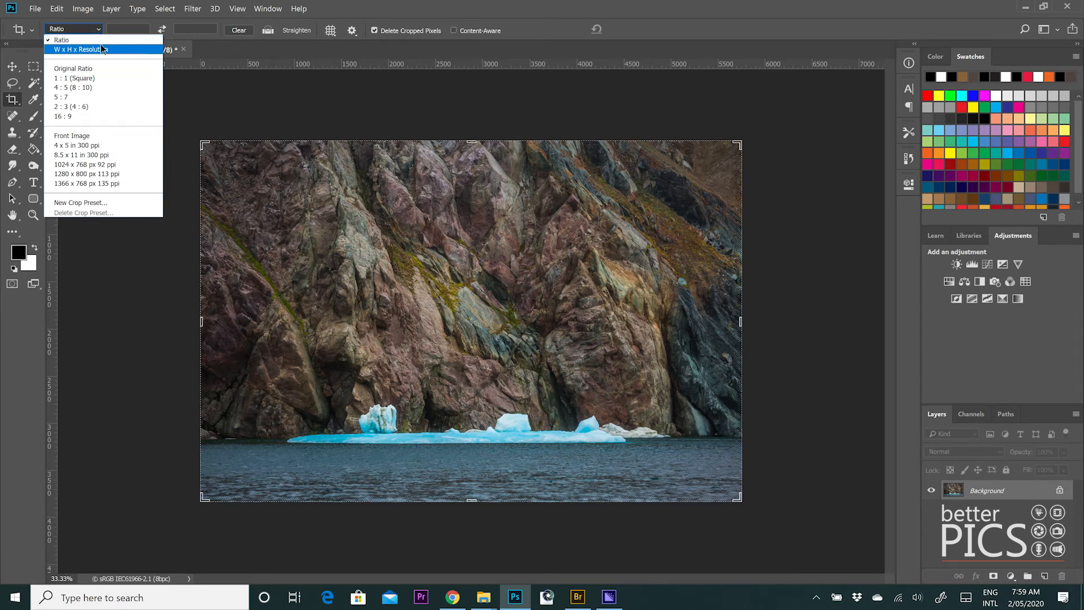
{"action": "left_click", "coordinate": [100, 41]}
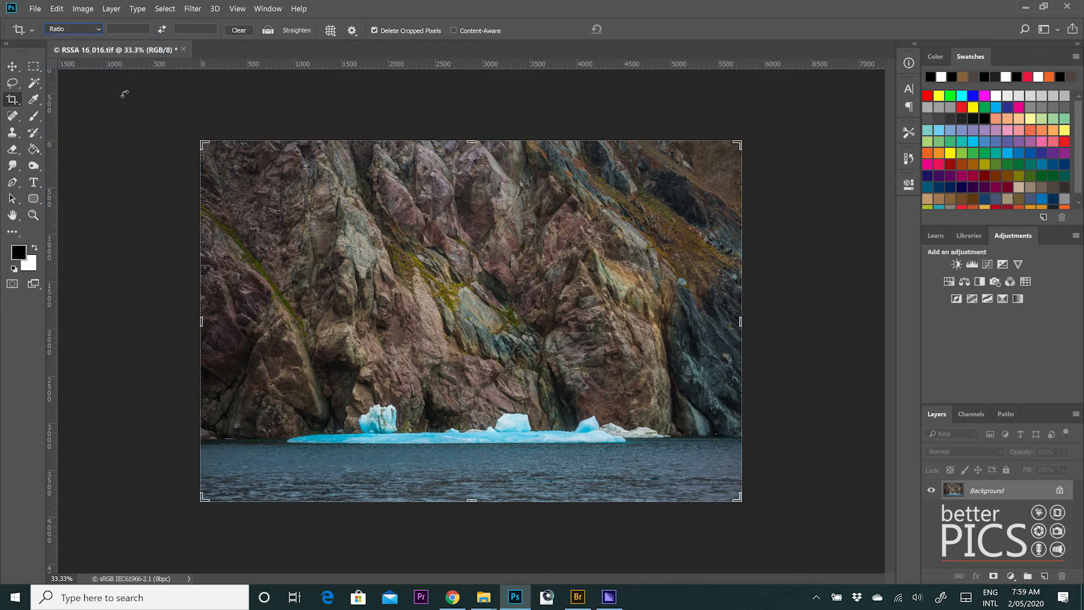
{"action": "left_click", "coordinate": [124, 28]}
{"action": "type", "text": "1"}
{"action": "key", "text": "Tab"}
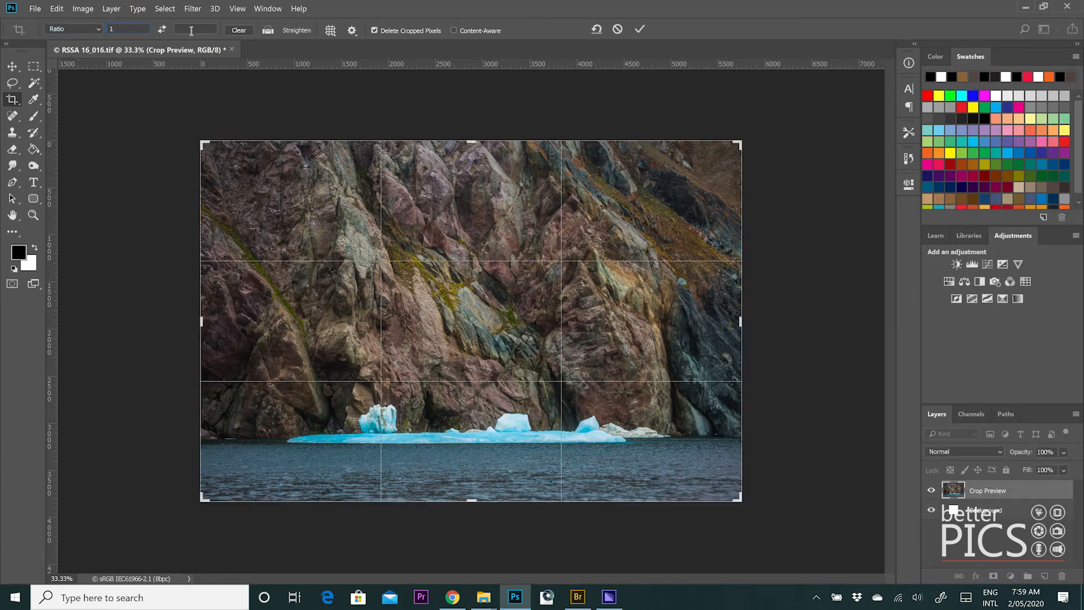
{"action": "type", "text": "1"}
{"action": "left_click", "coordinate": [639, 28]}
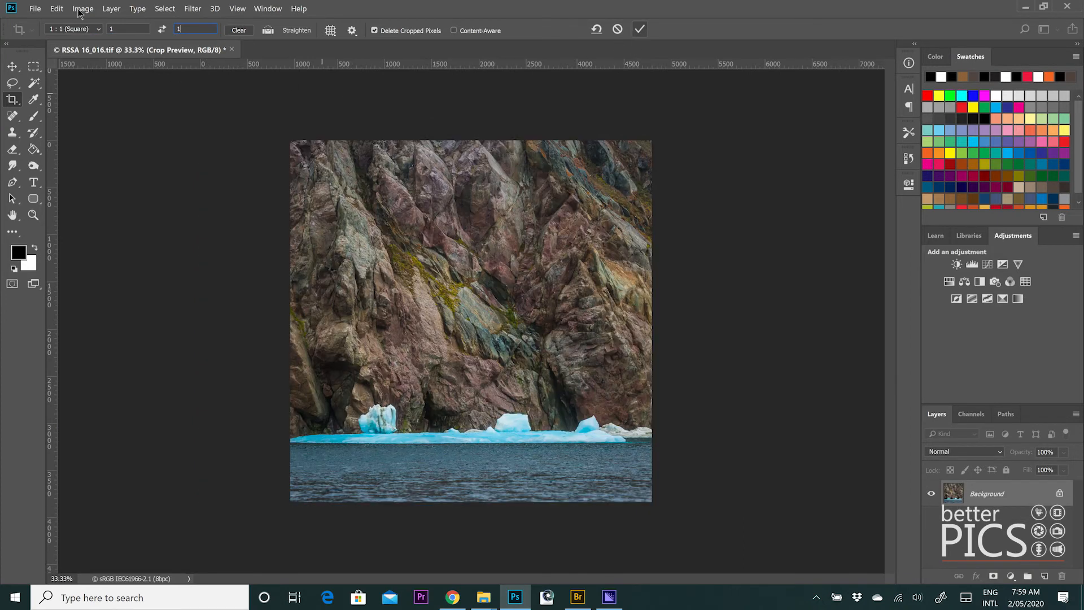
Check the square photo's width and height in pixels in the Image Size settings, leaving without resizing.
{"action": "left_click", "coordinate": [89, 10]}
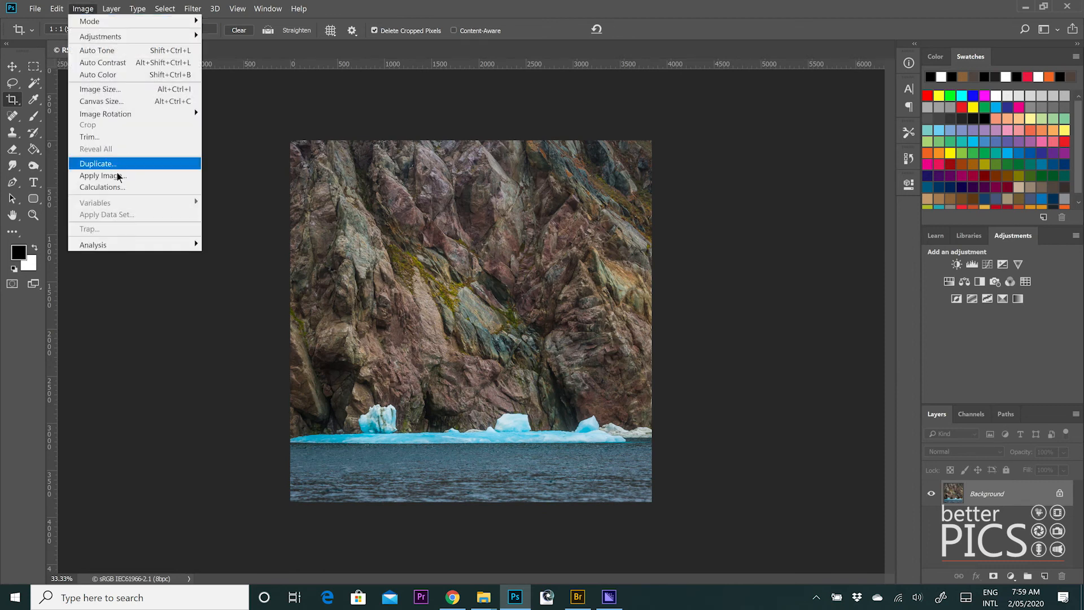
{"action": "left_click", "coordinate": [110, 92]}
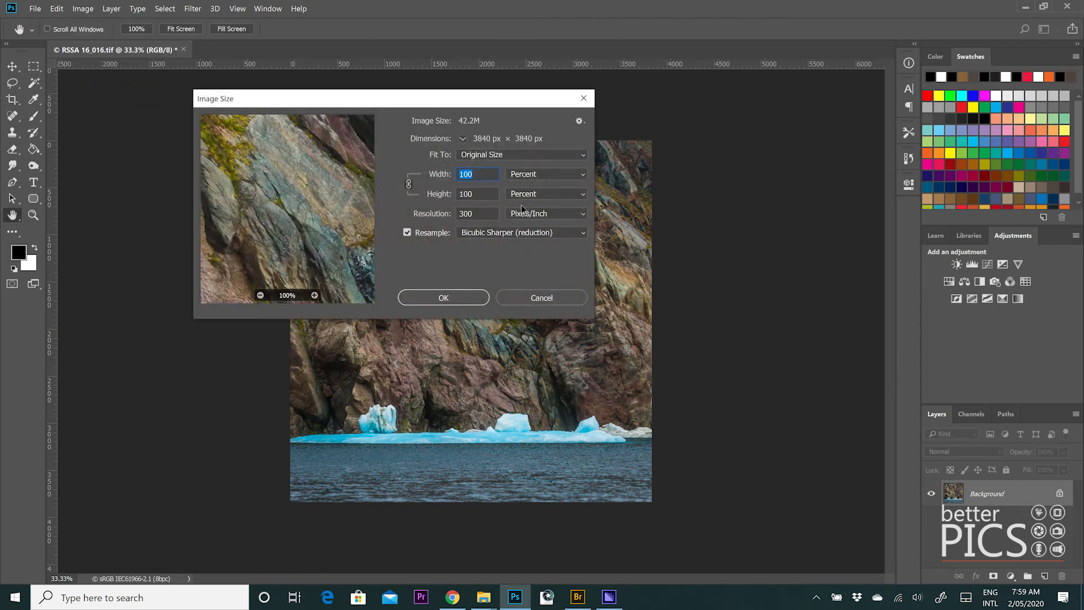
{"action": "left_click", "coordinate": [551, 178]}
{"action": "left_click", "coordinate": [536, 188]}
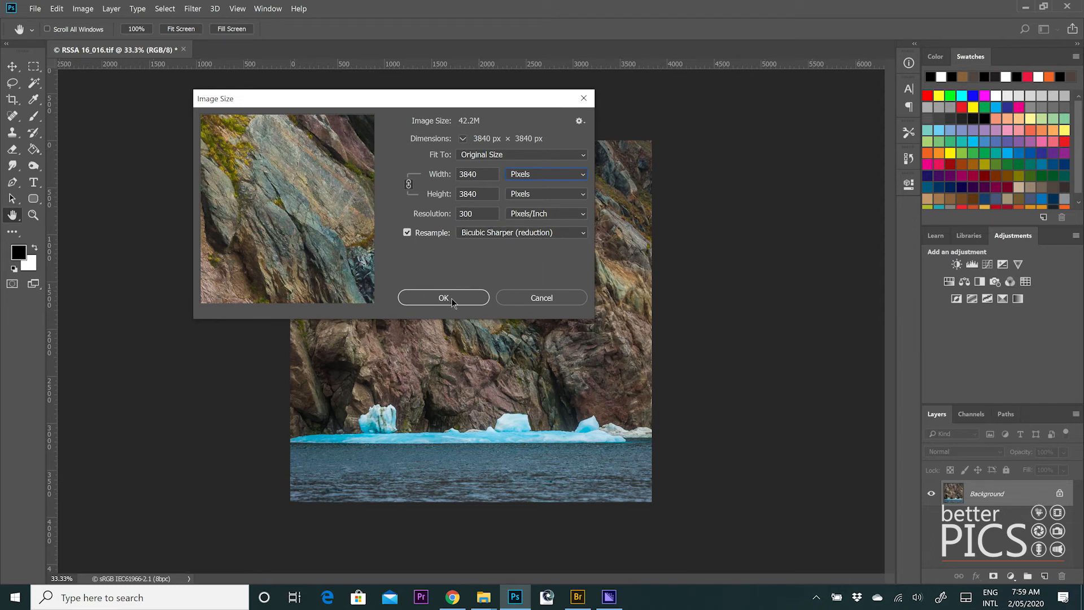
{"action": "key", "text": "c"}
{"action": "left_click", "coordinate": [545, 298]}
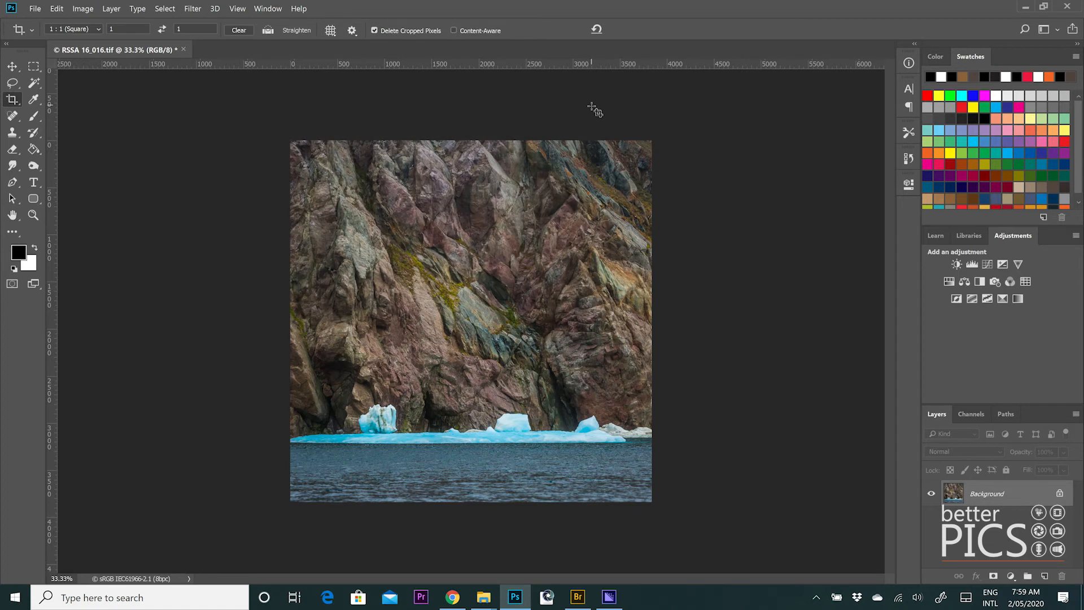
Switch the crop sizing mode to W x H x Resolution and finish the open crop preview.
{"action": "left_click", "coordinate": [98, 29]}
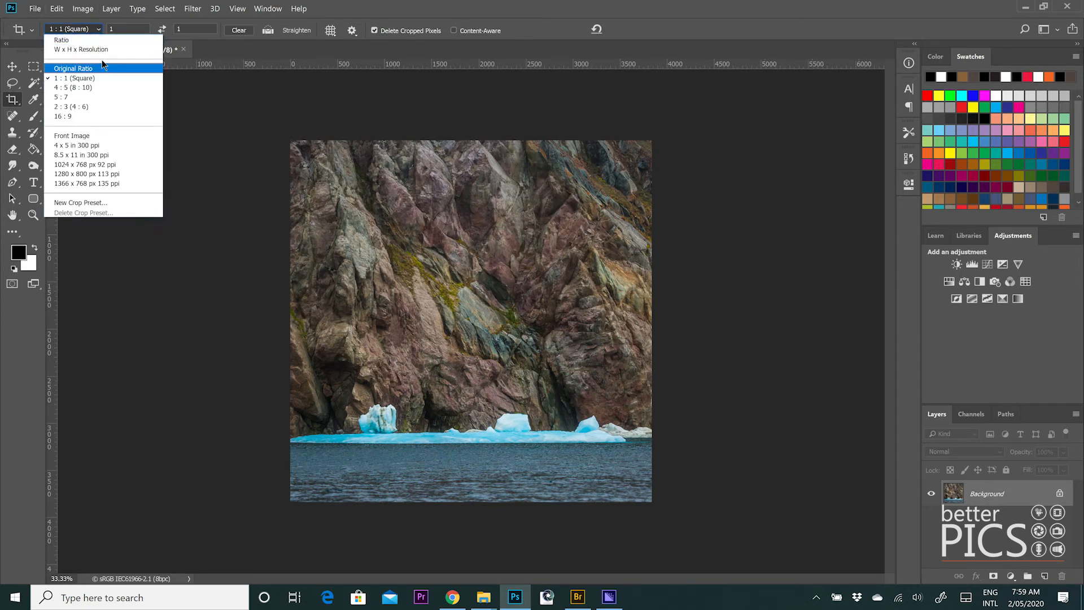
{"action": "left_click", "coordinate": [106, 46]}
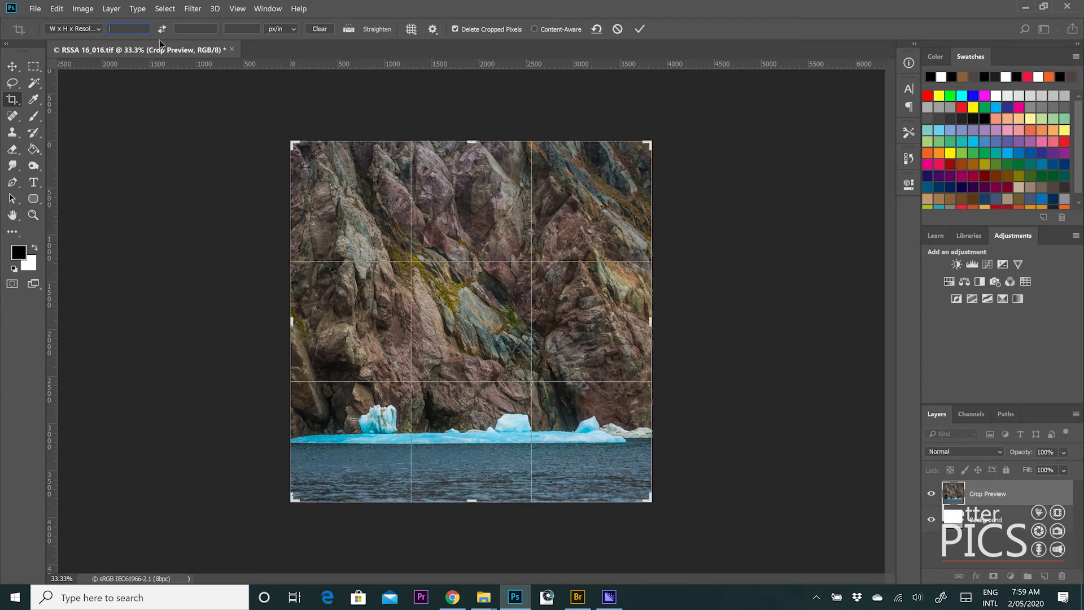
{"action": "left_click", "coordinate": [640, 28]}
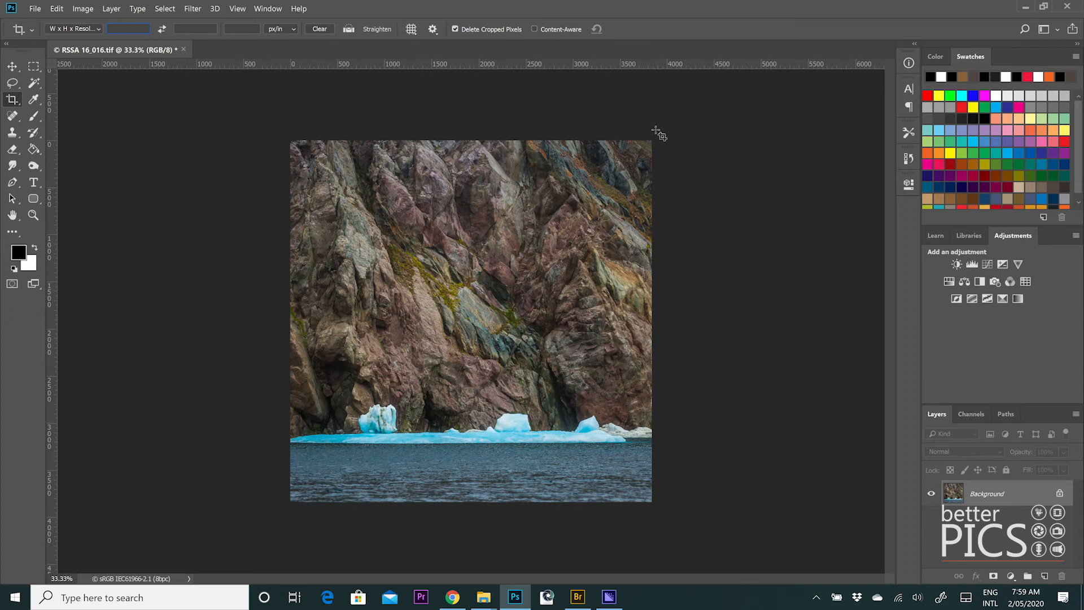
Revert the photo to its Open state in the history, undoing the square ratio crop.
{"action": "type", "text": "aeae"}
{"action": "left_click", "coordinate": [907, 160]}
{"action": "left_click", "coordinate": [845, 191]}
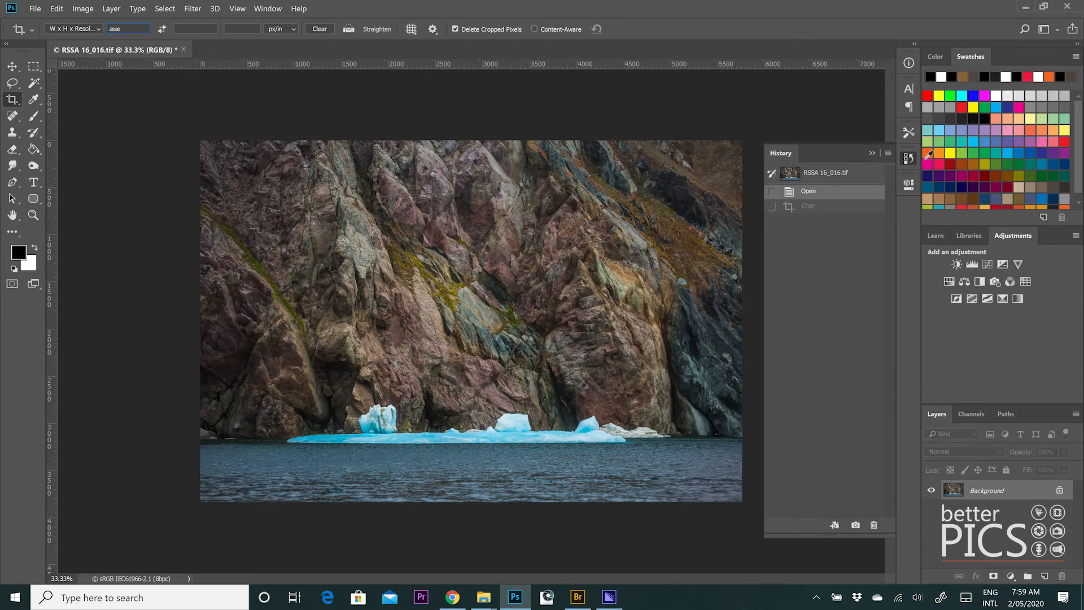
{"action": "left_click", "coordinate": [908, 159]}
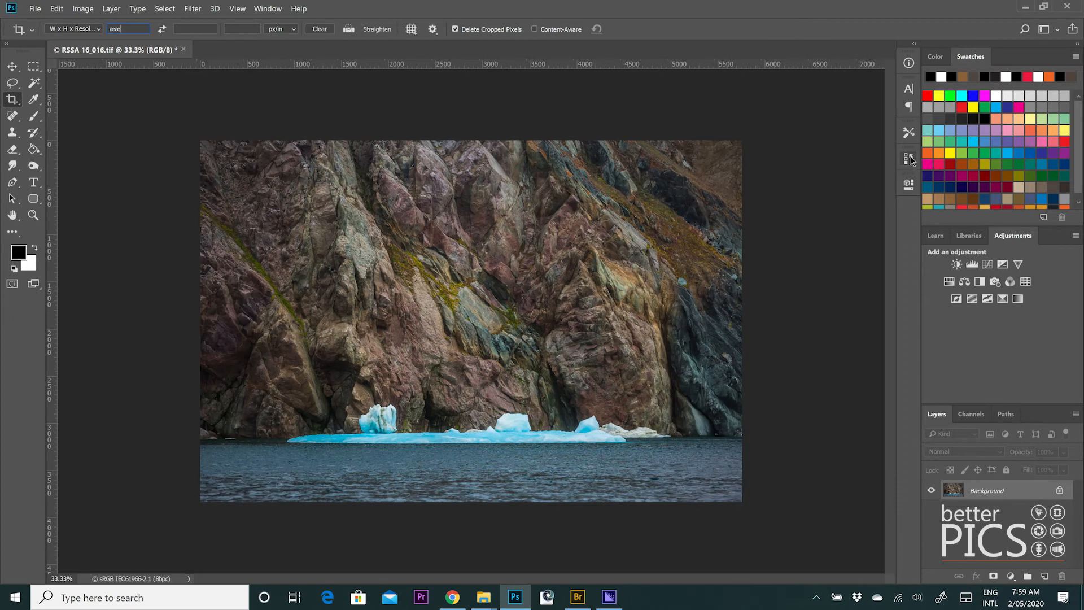
Crop the photo to 12 in wide by 12 in high at a resolution of 300 px/in.
{"action": "double_click", "coordinate": [125, 27]}
{"action": "type", "text": "12 "}
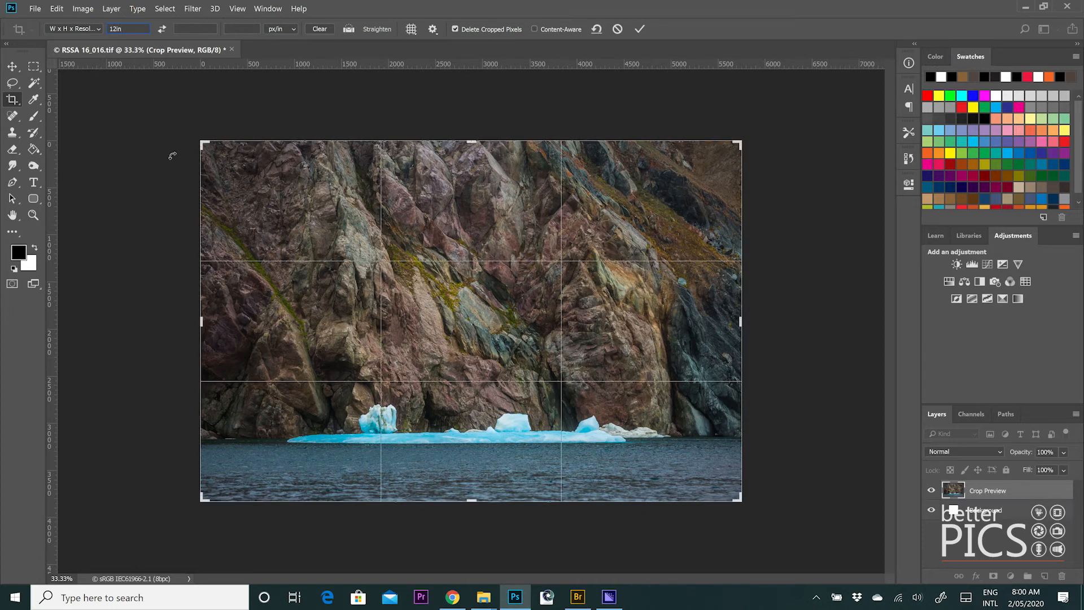
{"action": "type", "text": "in"}
{"action": "left_click", "coordinate": [210, 31]}
{"action": "type", "text": "12in"}
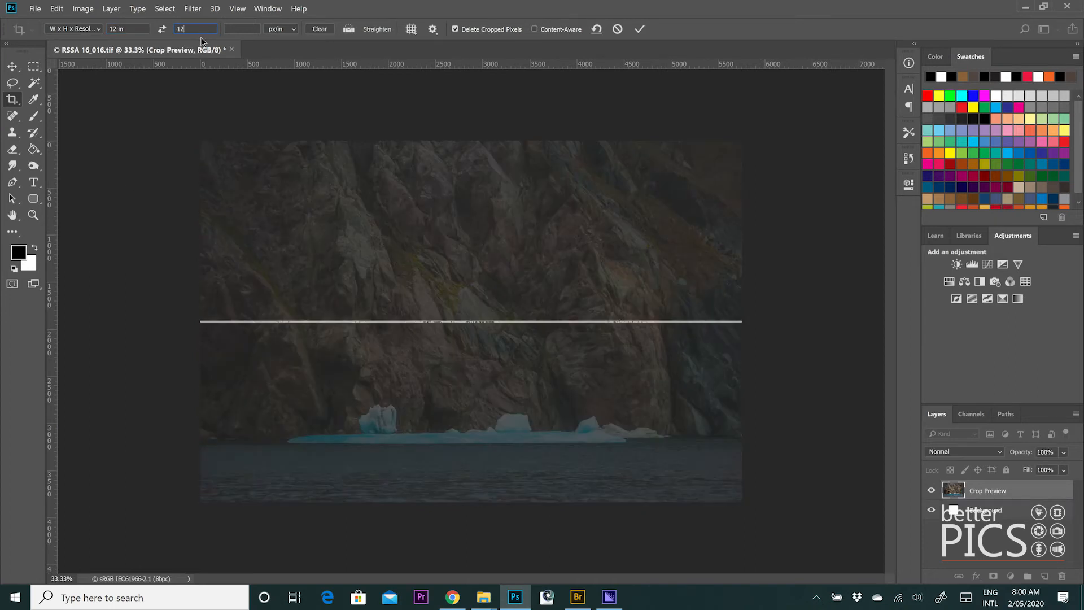
{"action": "left_click", "coordinate": [246, 29]}
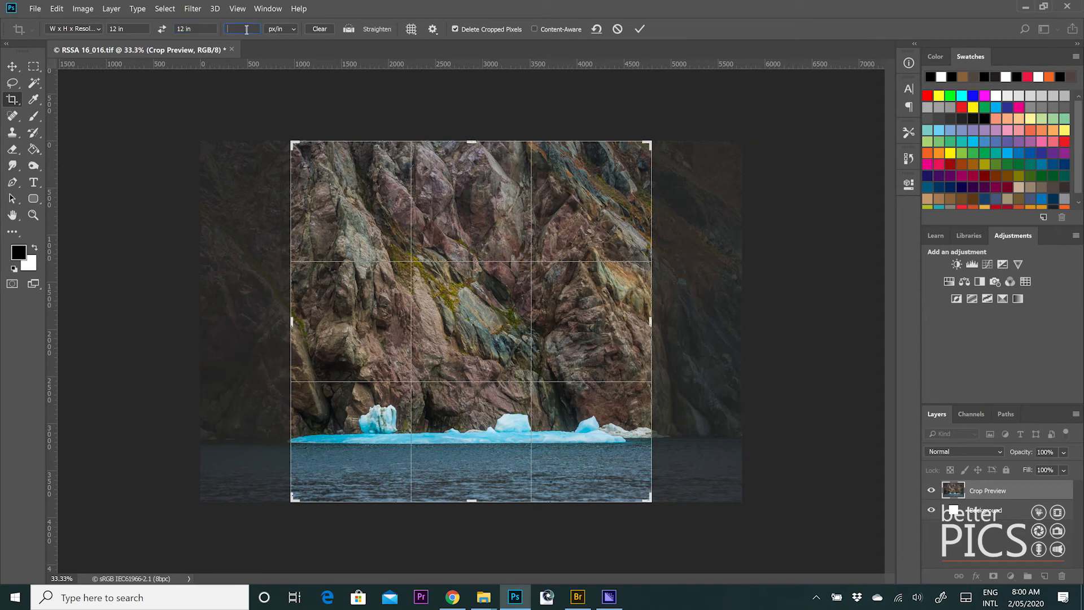
{"action": "type", "text": "300"}
{"action": "left_click", "coordinate": [289, 29]}
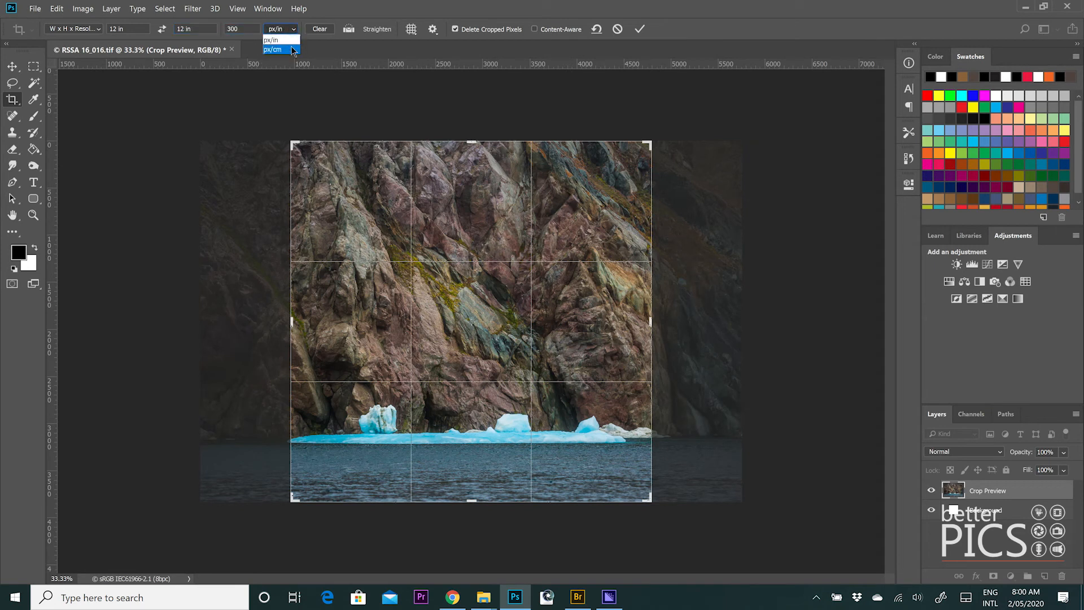
{"action": "left_click", "coordinate": [288, 40]}
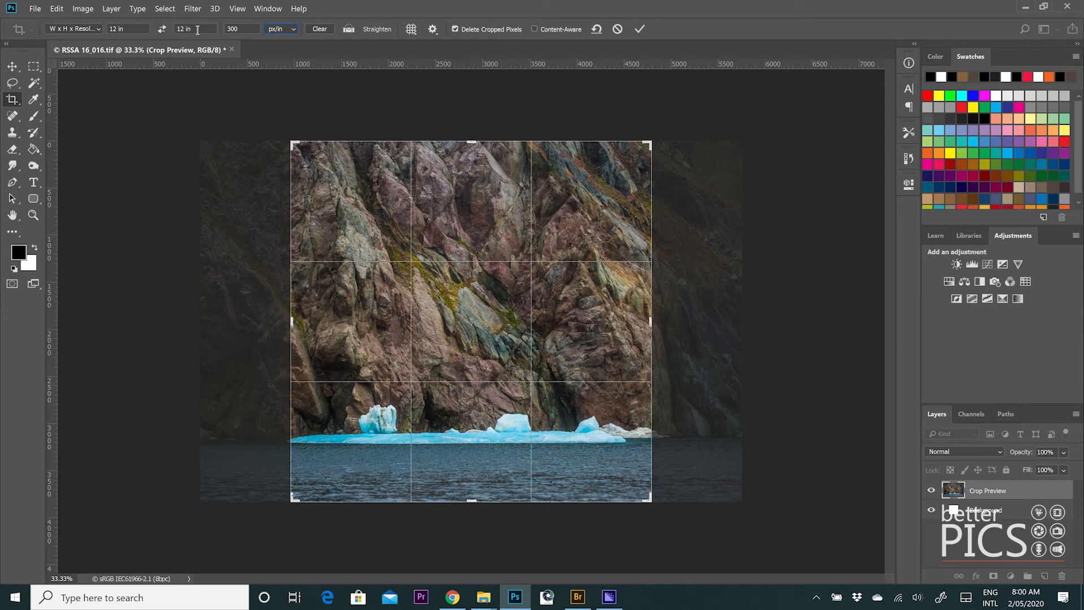
{"action": "left_click", "coordinate": [640, 30]}
Check the cropped photo's width and height in inches in the Image Size settings, leaving without resizing.
{"action": "left_click", "coordinate": [83, 13]}
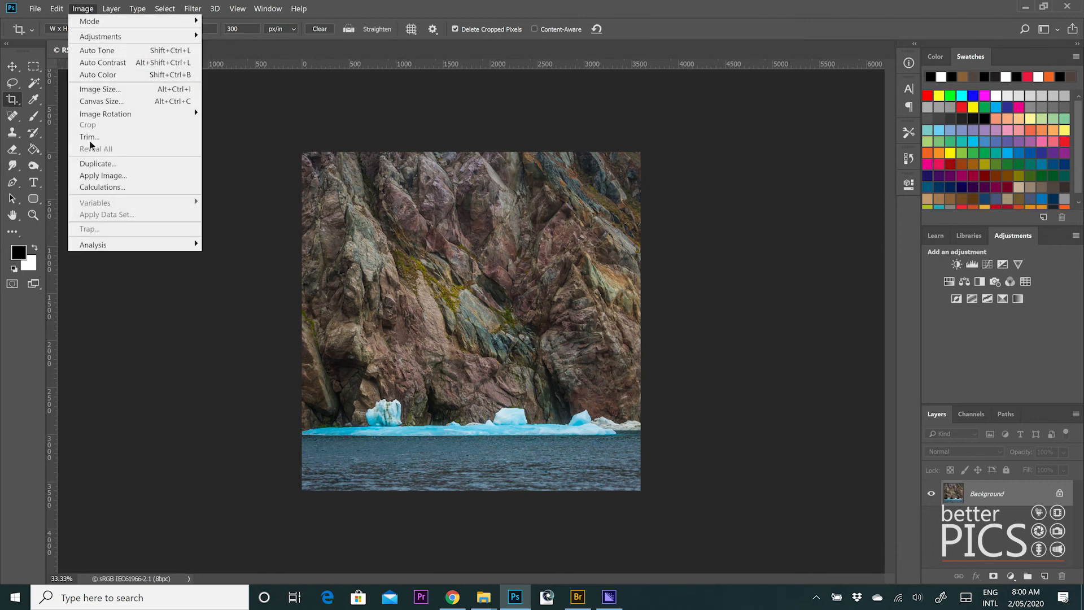
{"action": "left_click", "coordinate": [102, 101]}
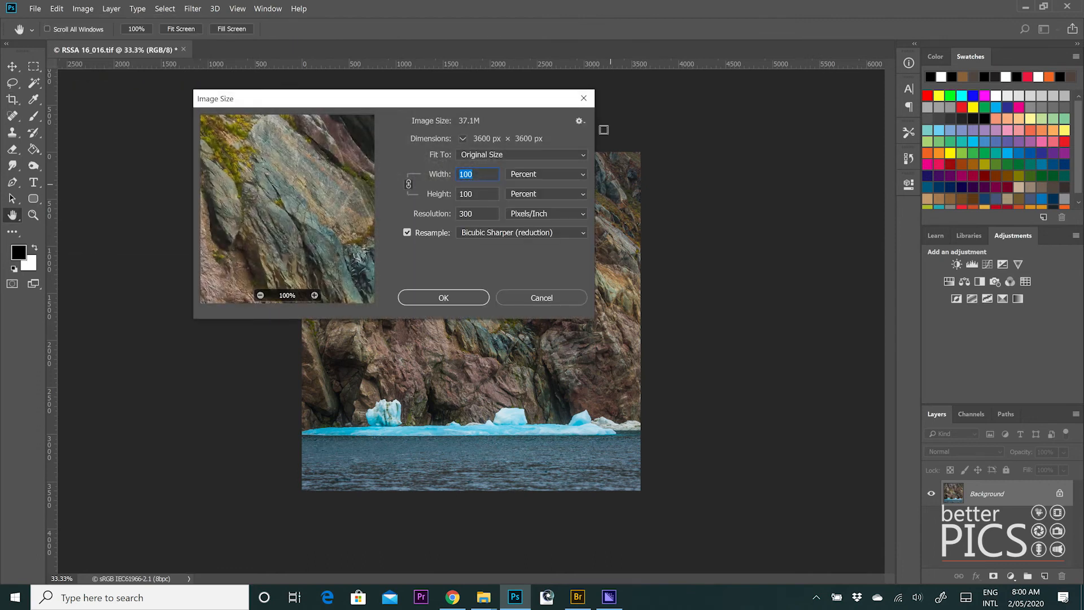
{"action": "left_click", "coordinate": [538, 174]}
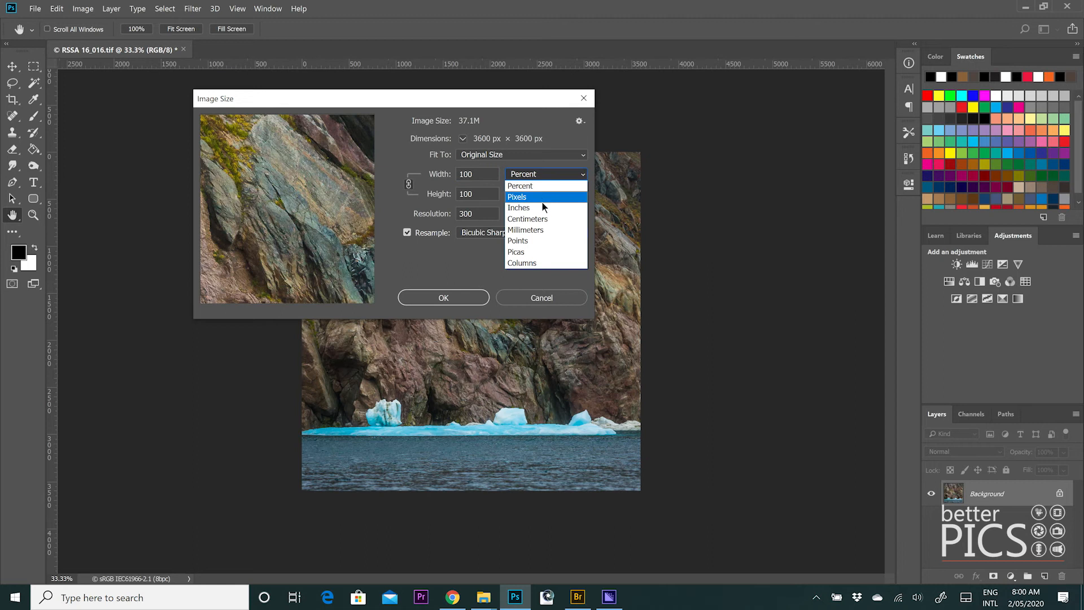
{"action": "left_click", "coordinate": [540, 206]}
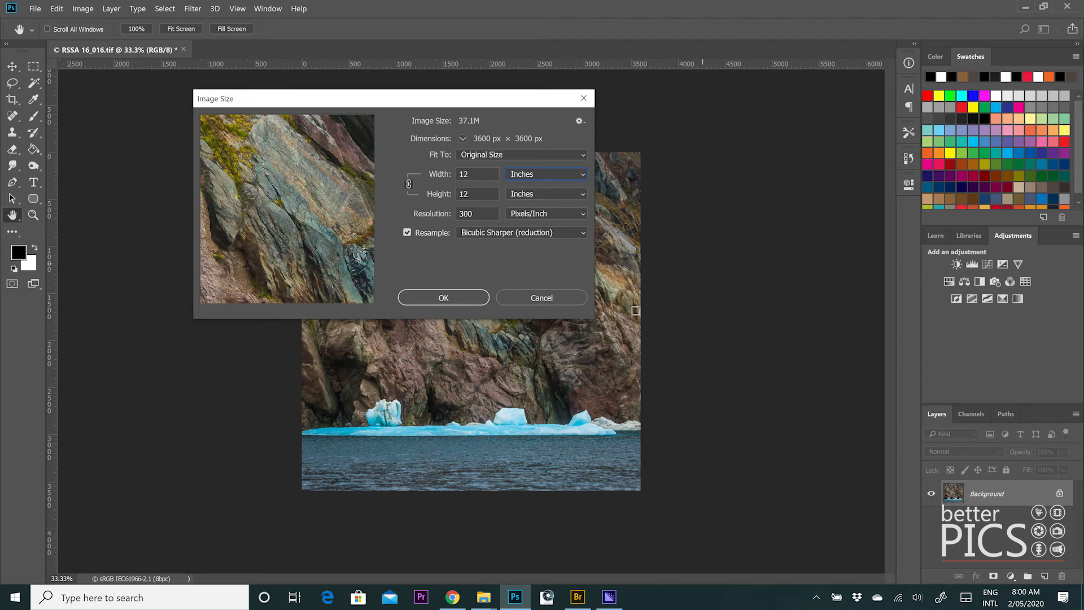
{"action": "left_click", "coordinate": [535, 299]}
{"action": "key", "text": "c"}
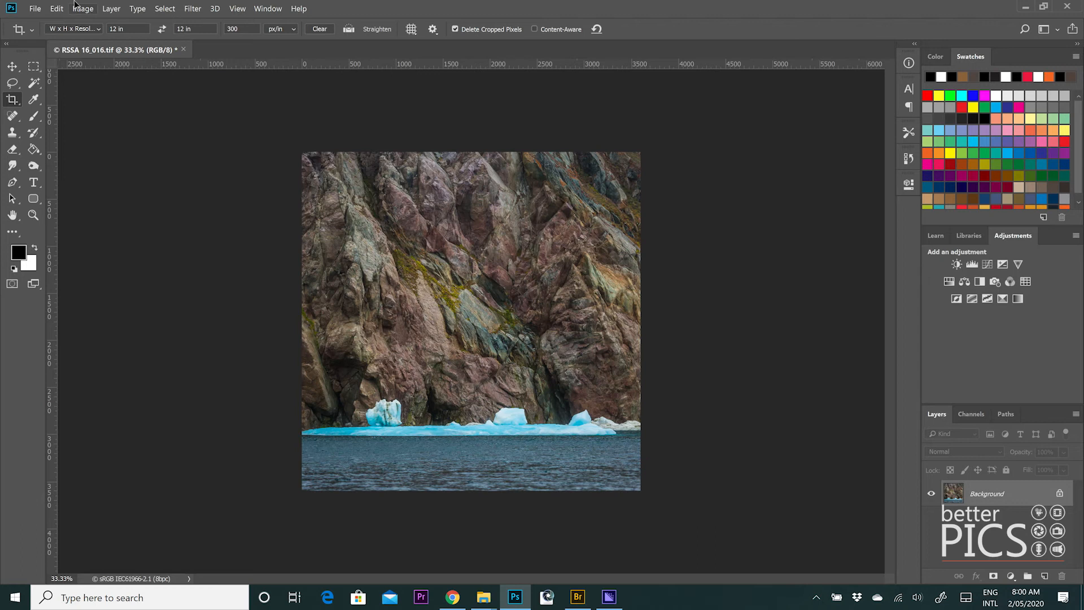
Clear the crop's width, height and resolution values and switch the crop sizing mode back to Ratio.
{"action": "left_click", "coordinate": [320, 29]}
{"action": "left_click", "coordinate": [73, 29]}
{"action": "left_click", "coordinate": [90, 42]}
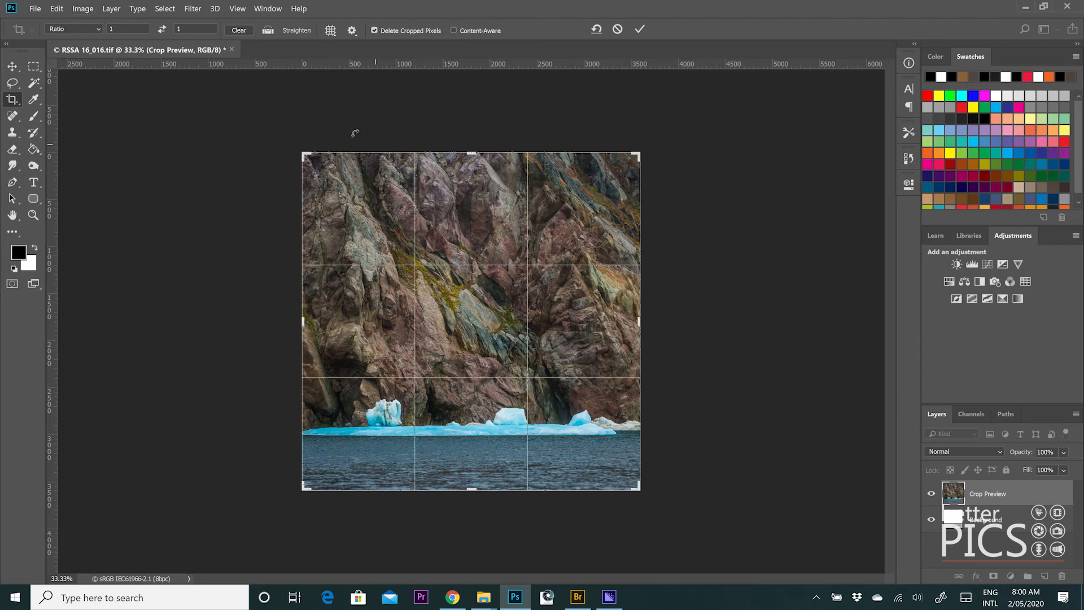
Revert the photo to its Open state in the history, undoing the fixed-size crop.
{"action": "left_click", "coordinate": [907, 159]}
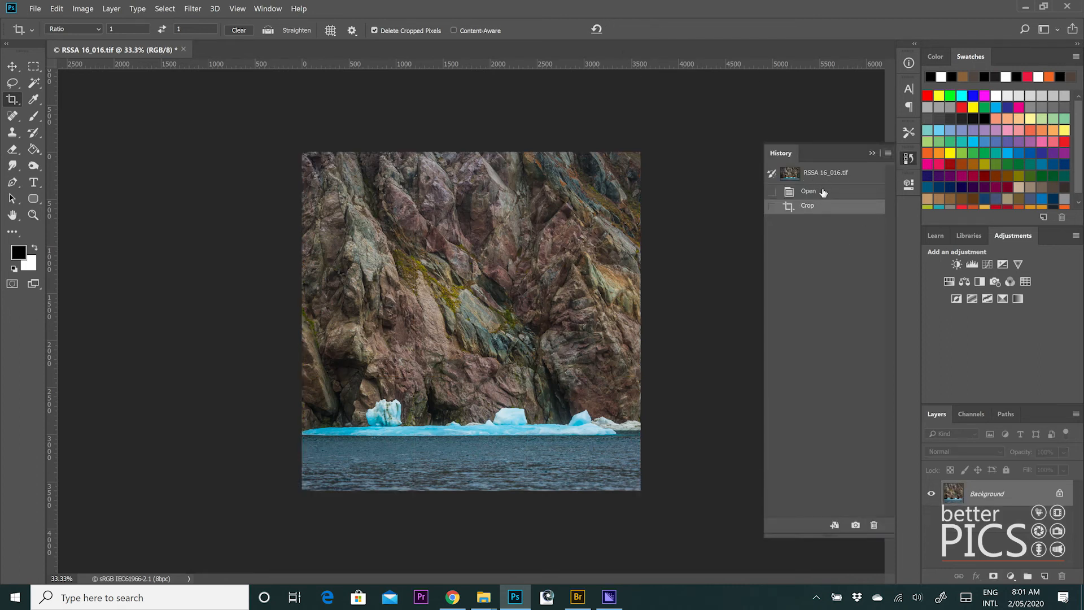
{"action": "left_click", "coordinate": [824, 191]}
{"action": "left_click", "coordinate": [906, 160]}
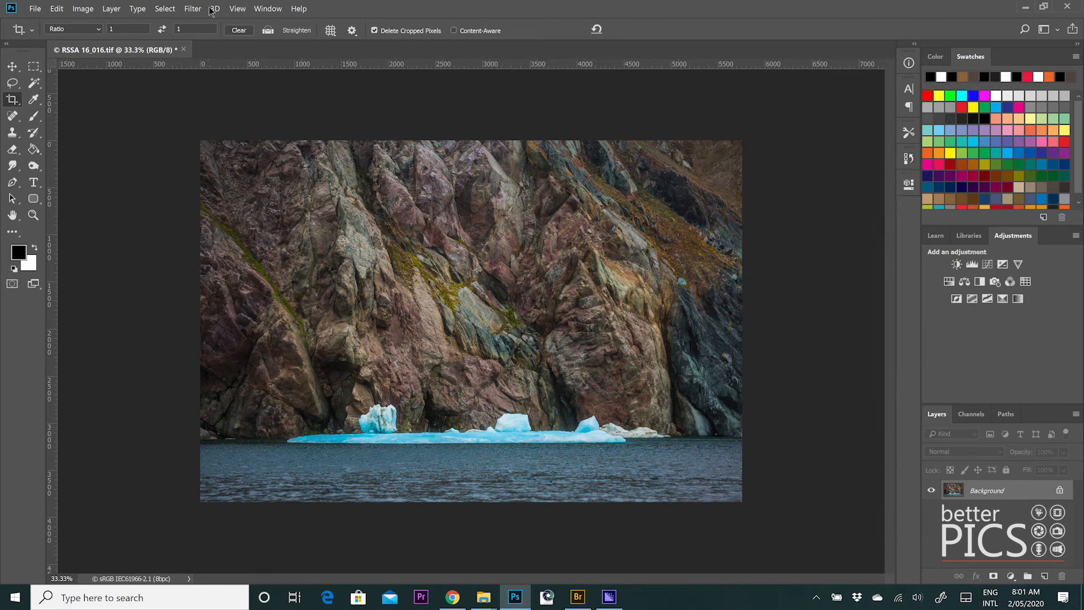
Check the uncropped photo's dimensions in inches in the Image Size settings, leaving without resizing.
{"action": "left_click", "coordinate": [90, 9]}
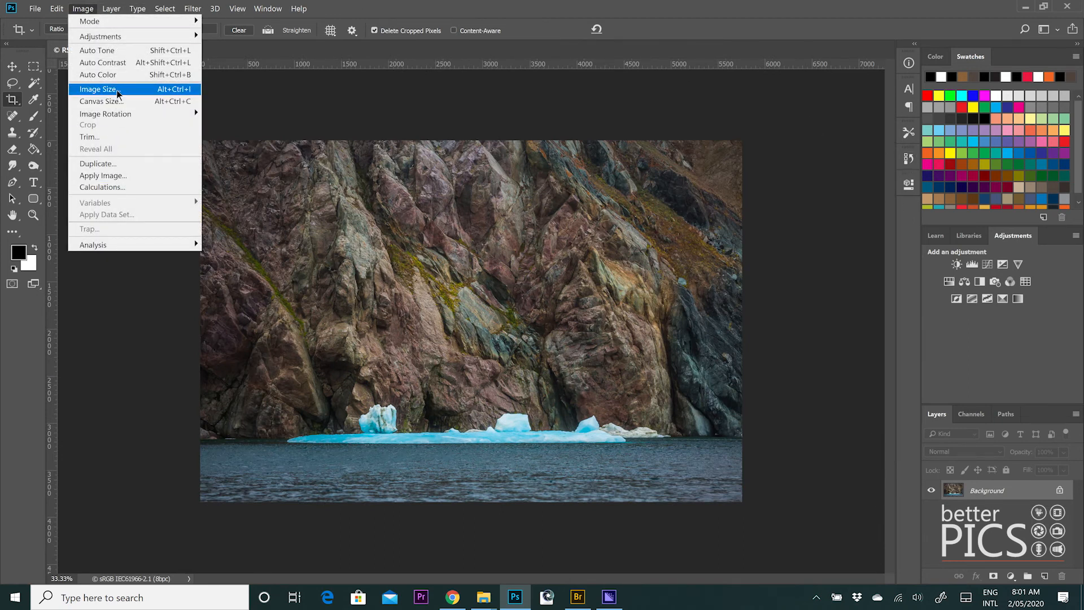
{"action": "left_click", "coordinate": [101, 89]}
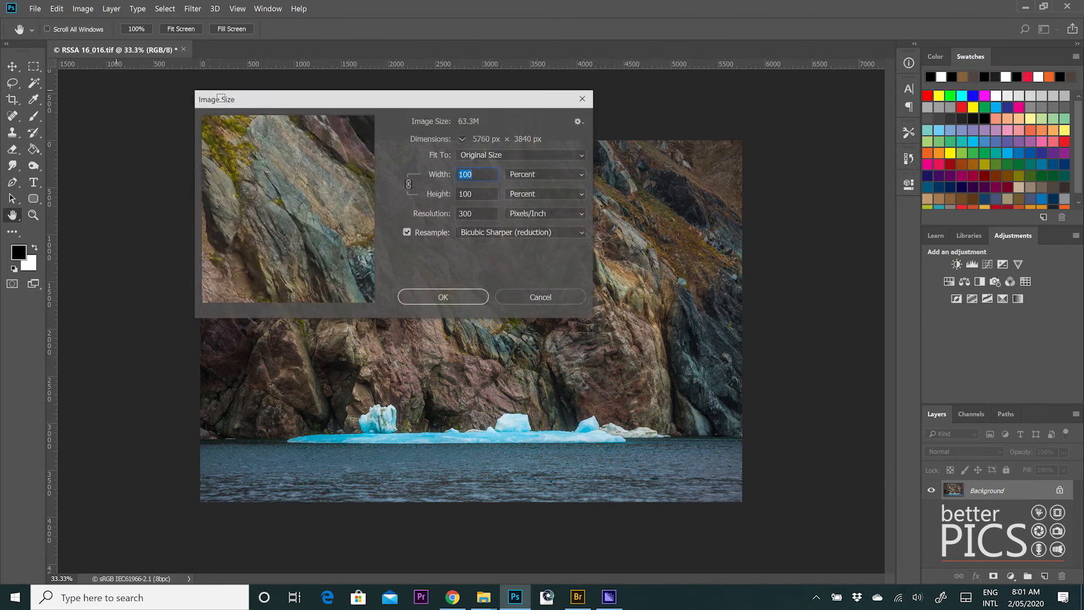
{"action": "left_click", "coordinate": [539, 174]}
{"action": "left_click", "coordinate": [536, 205]}
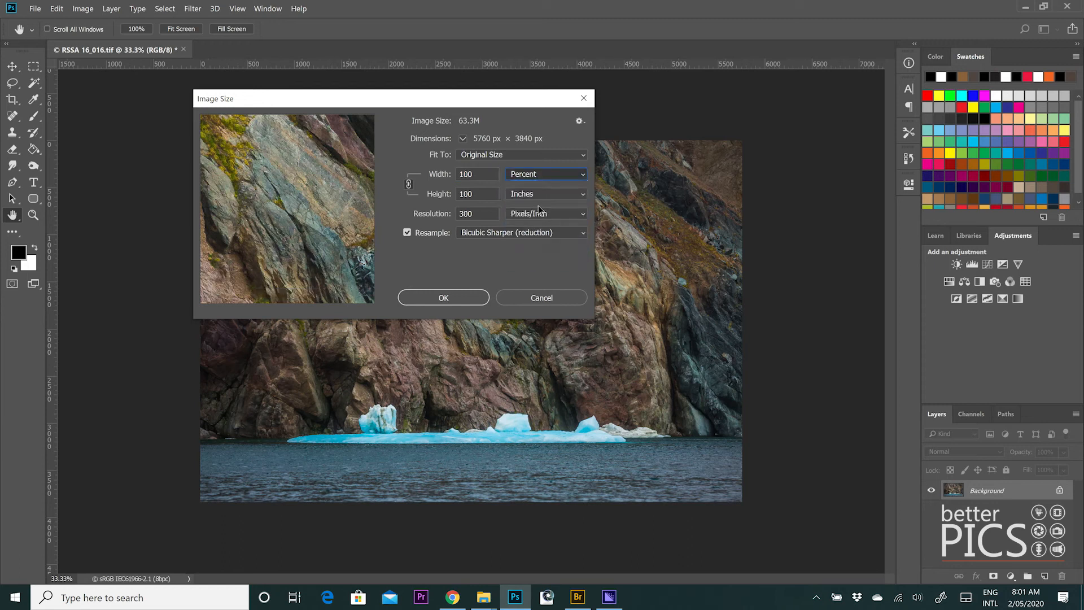
{"action": "left_click", "coordinate": [532, 297]}
{"action": "key", "text": "c"}
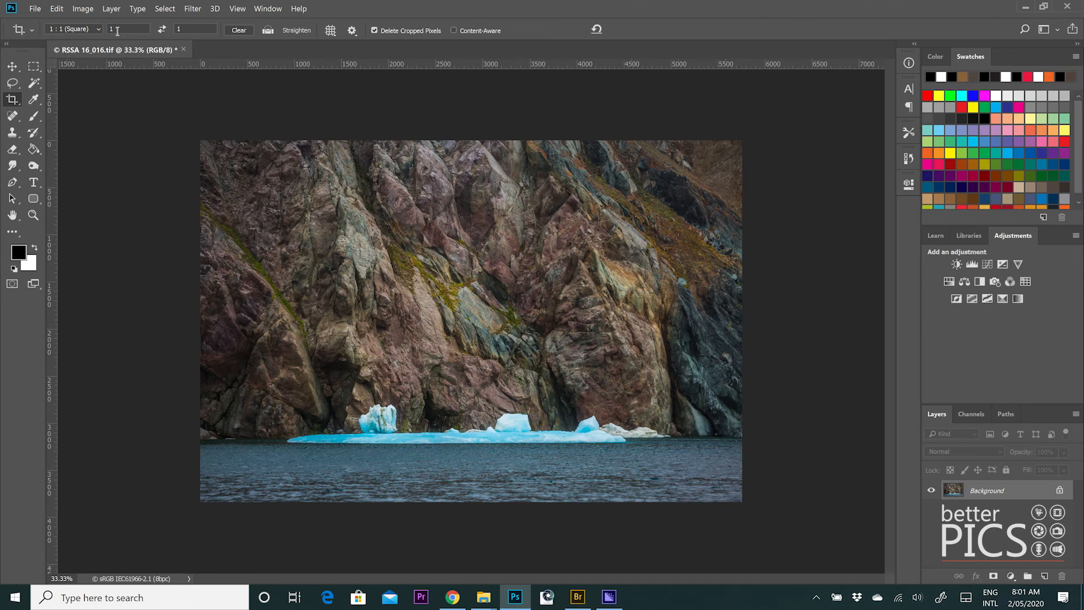
View the New Crop Preset settings for the 1 : 1 ratio, leaving without saving a preset.
{"action": "left_click", "coordinate": [97, 29]}
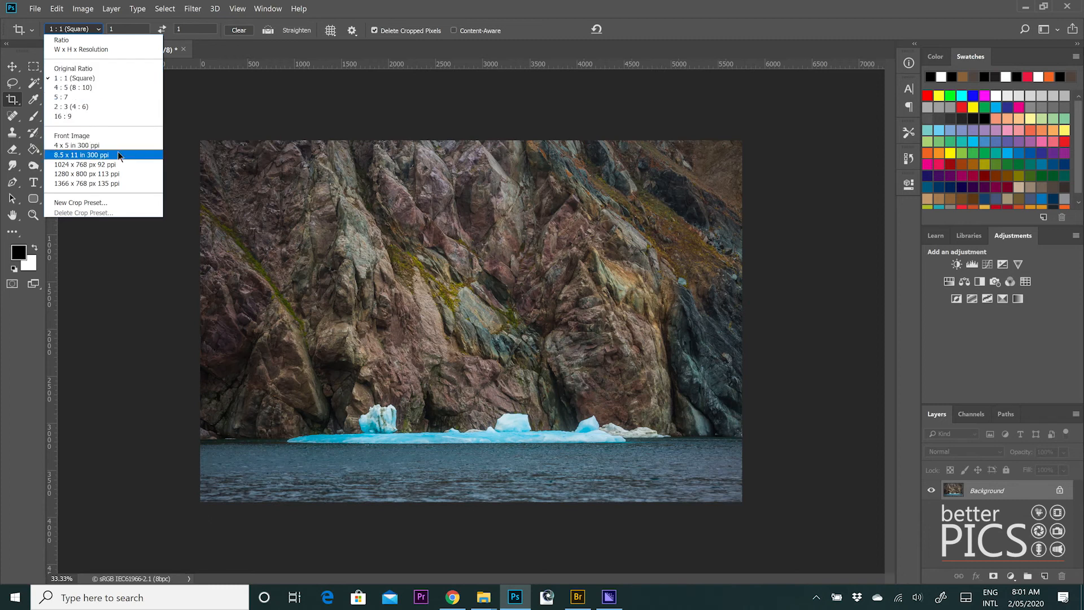
{"action": "left_click", "coordinate": [122, 201]}
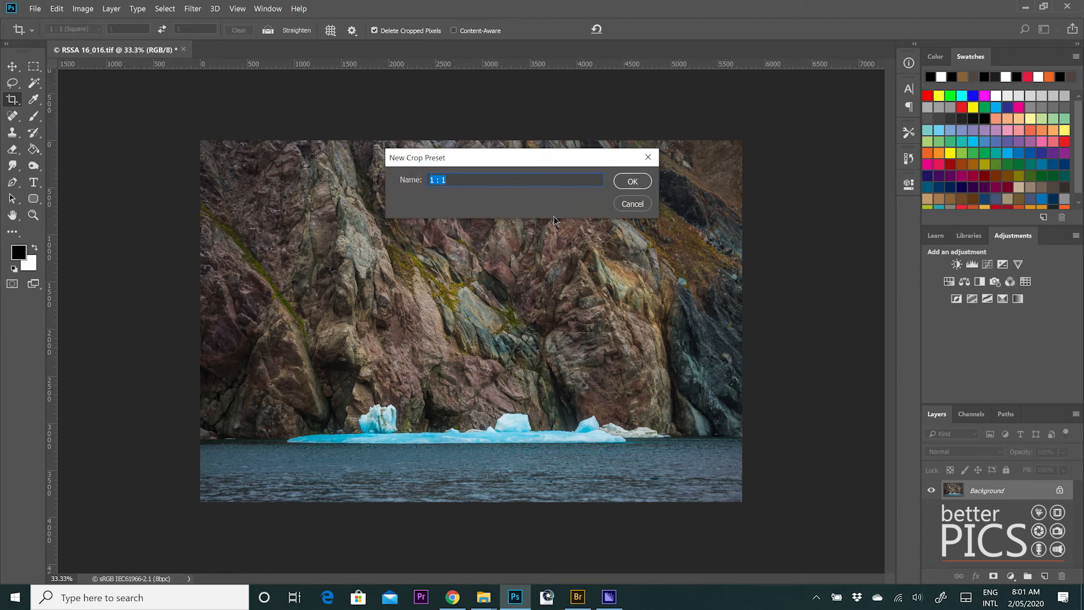
{"action": "left_click", "coordinate": [627, 204]}
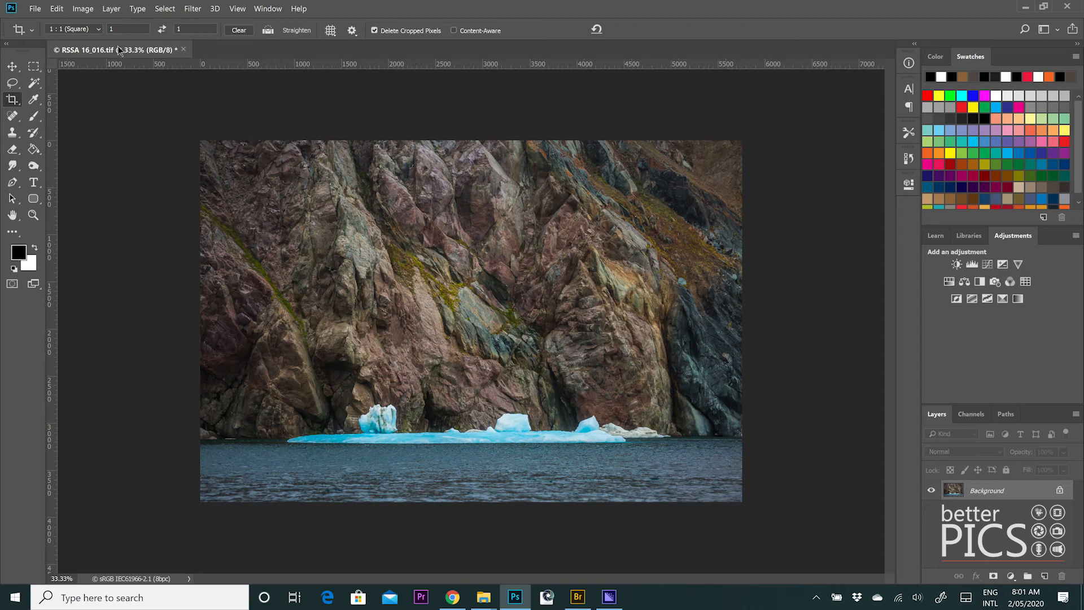
{"action": "left_click", "coordinate": [98, 29]}
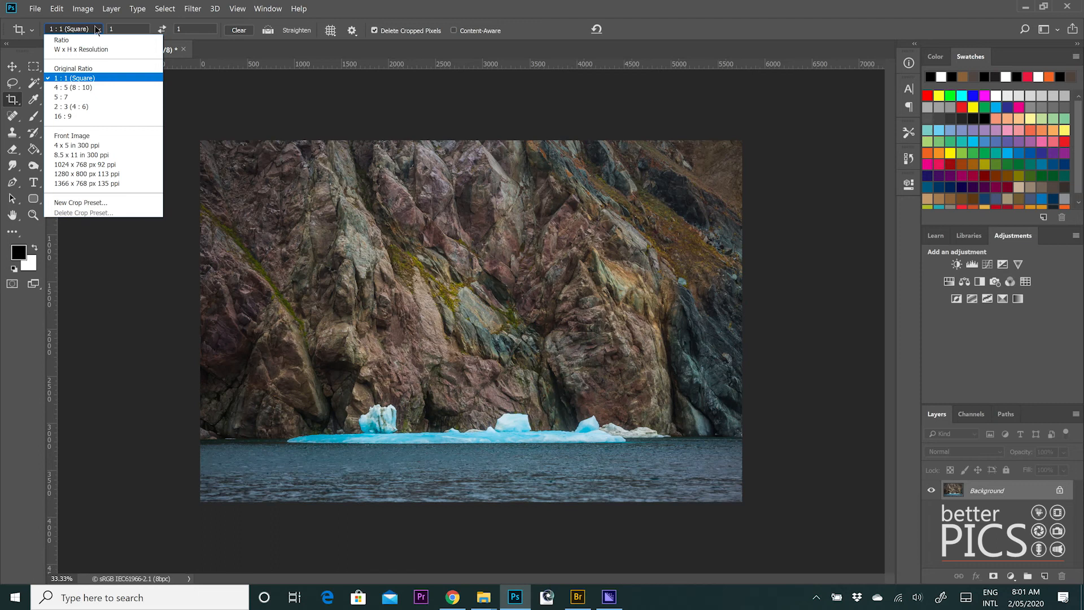
{"action": "key", "text": "Return"}
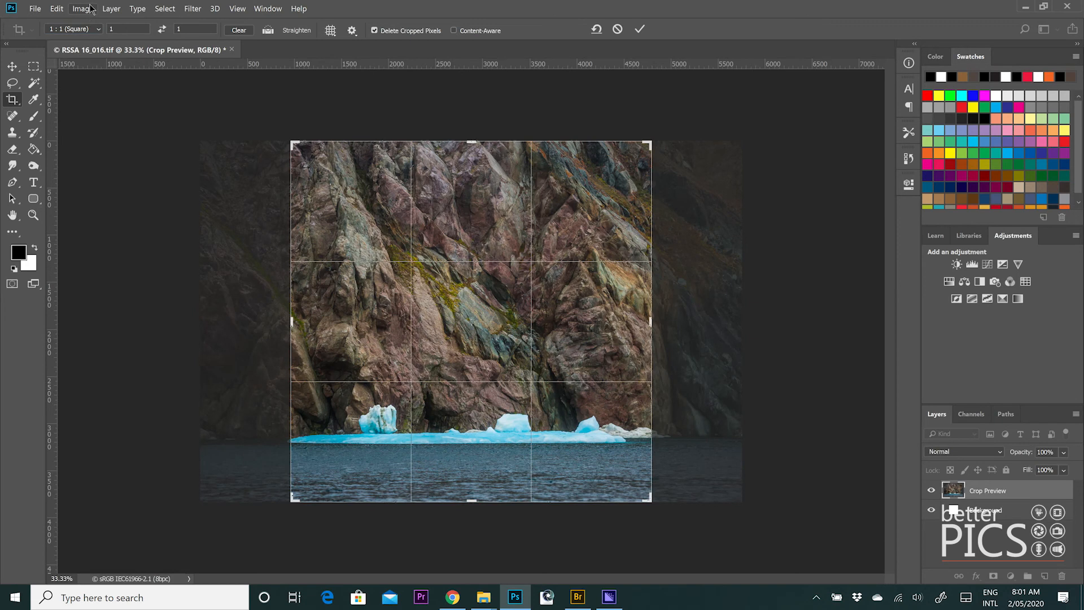
{"action": "left_click", "coordinate": [616, 29]}
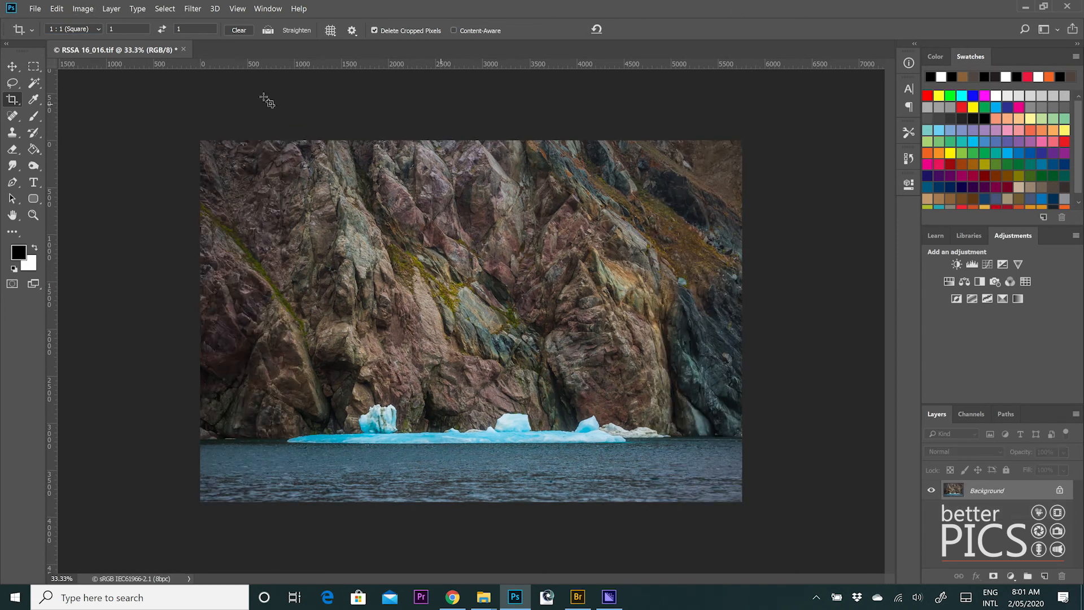
Check the uncropped photo's pixel dimensions and resolution in the Image Size settings, leaving without resizing.
{"action": "left_click", "coordinate": [85, 9]}
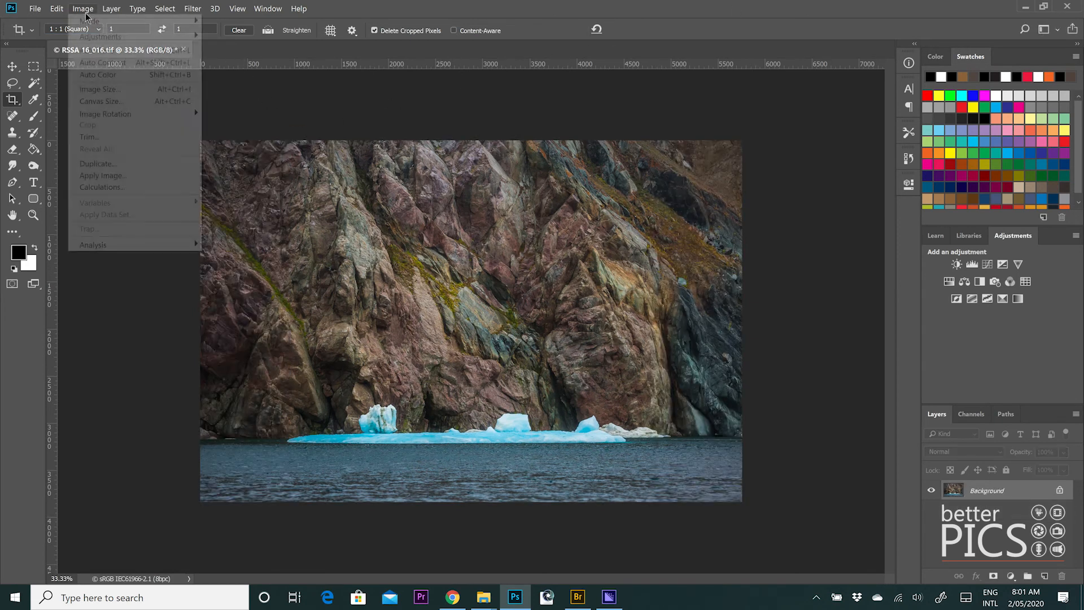
{"action": "left_click", "coordinate": [119, 90]}
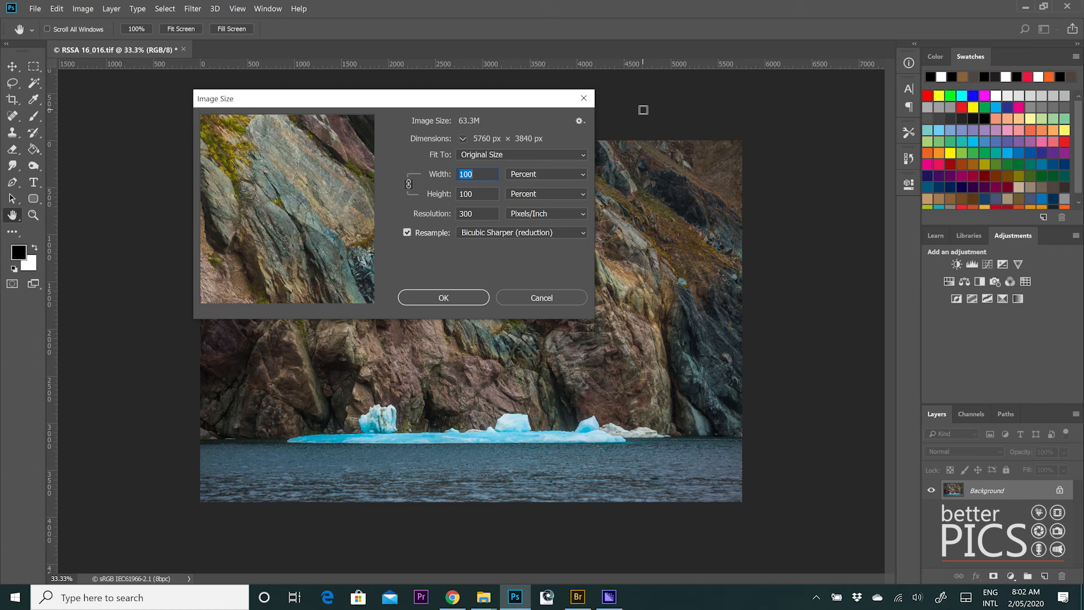
{"action": "key", "text": "Escape"}
{"action": "key", "text": "c"}
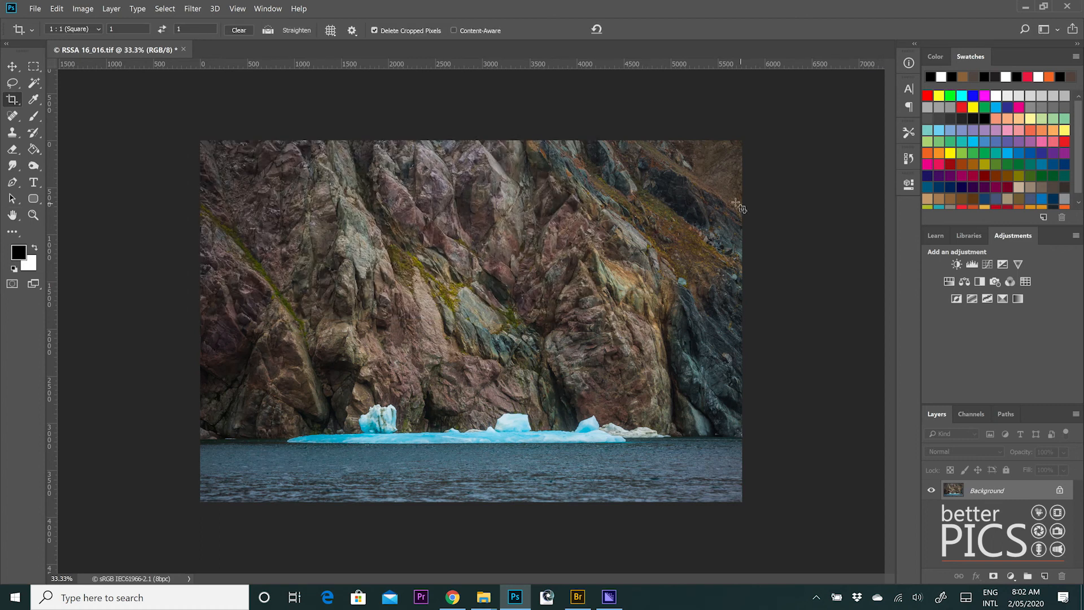
Crop the photo to the 16 : 9 preset ratio across its full width and apply the crop.
{"action": "left_click", "coordinate": [100, 28]}
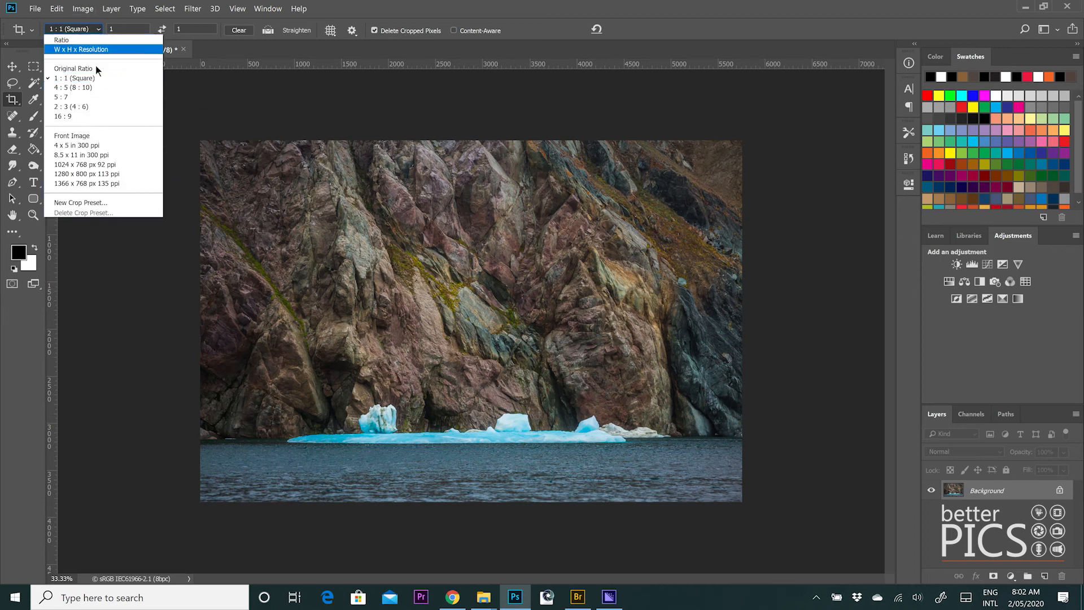
{"action": "left_click", "coordinate": [86, 116]}
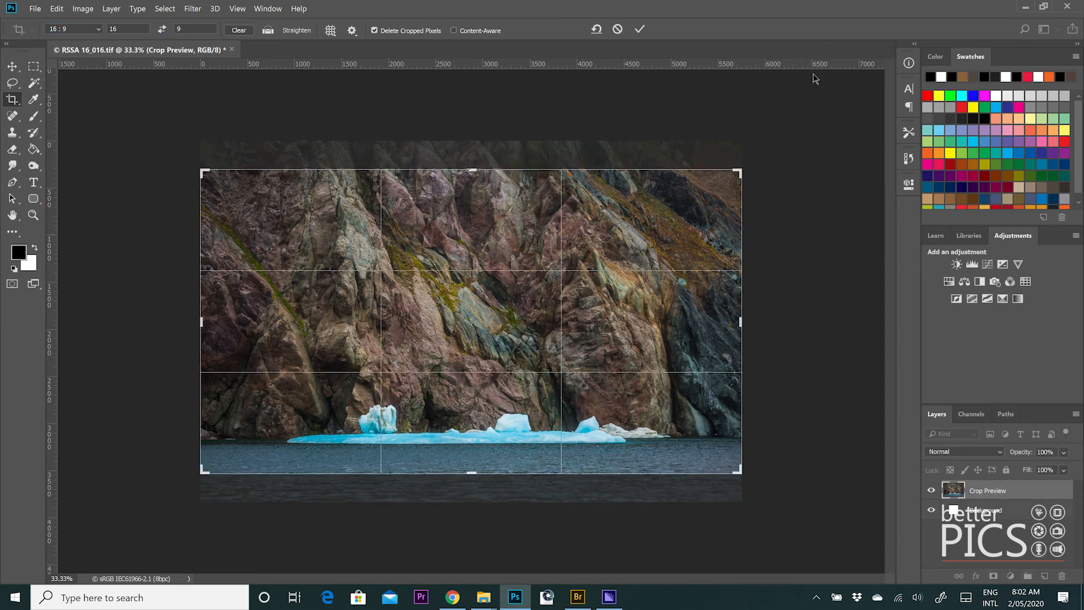
{"action": "left_click_drag", "start_coordinate": [615, 226], "coordinate": [631, 210]}
{"action": "left_click", "coordinate": [641, 33]}
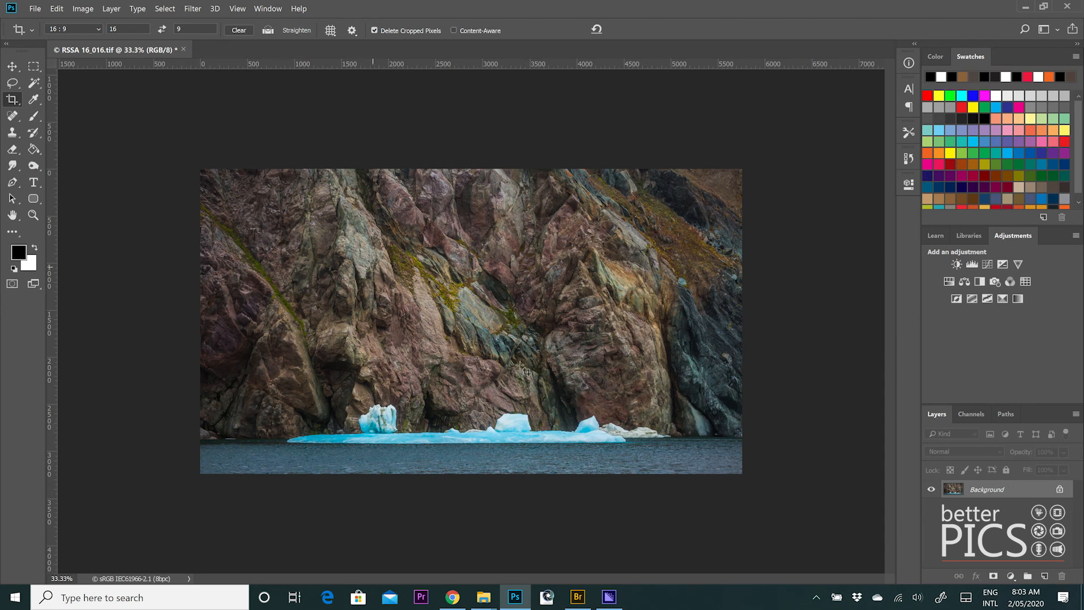
Resize the cropped photo to a width of 1280 pixels with Image Size, keeping its proportions linked and Bicubic Sharper (reduction) resampling.
{"action": "left_click", "coordinate": [83, 9]}
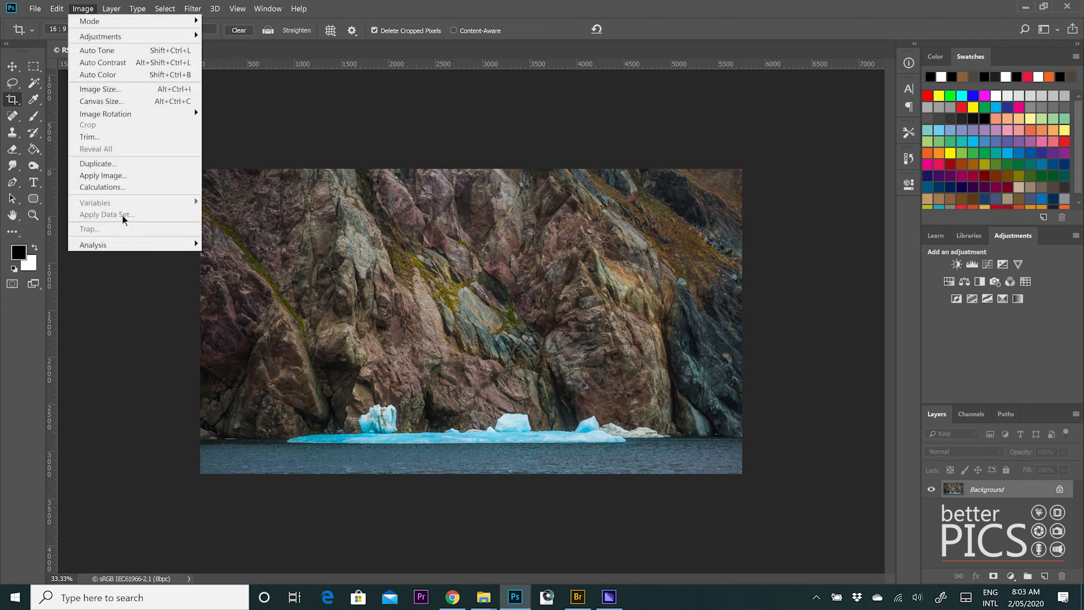
{"action": "left_click", "coordinate": [133, 91]}
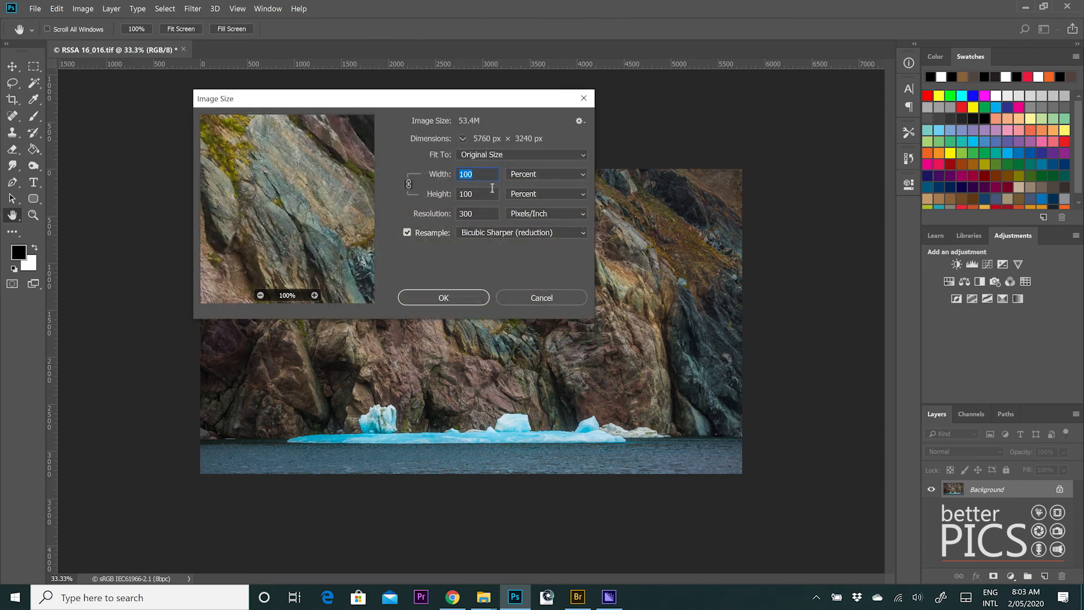
{"action": "left_click", "coordinate": [552, 174]}
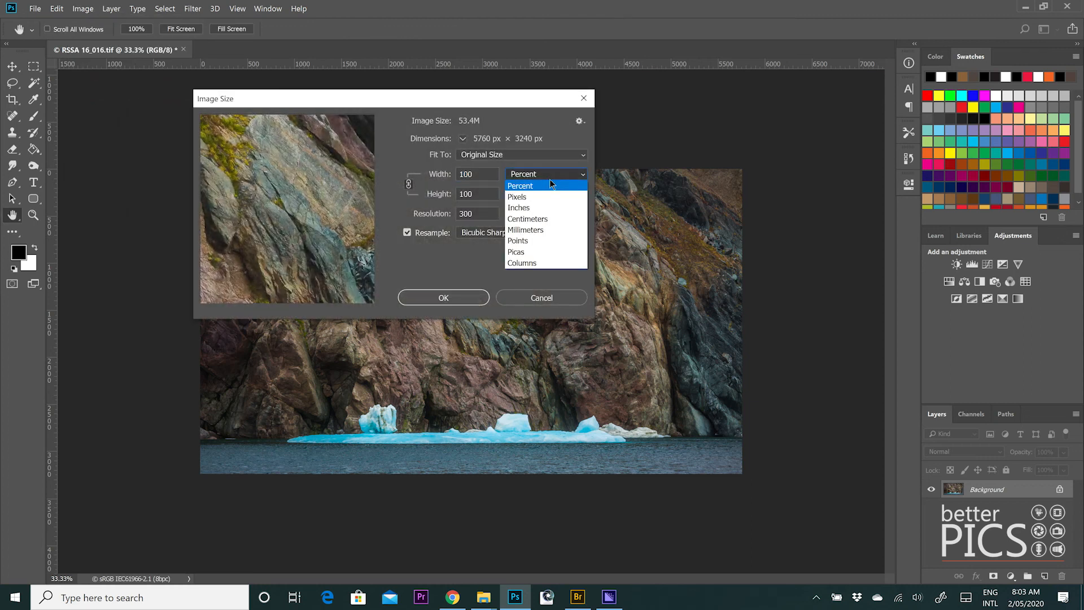
{"action": "left_click", "coordinate": [541, 194]}
{"action": "double_click", "coordinate": [480, 175]}
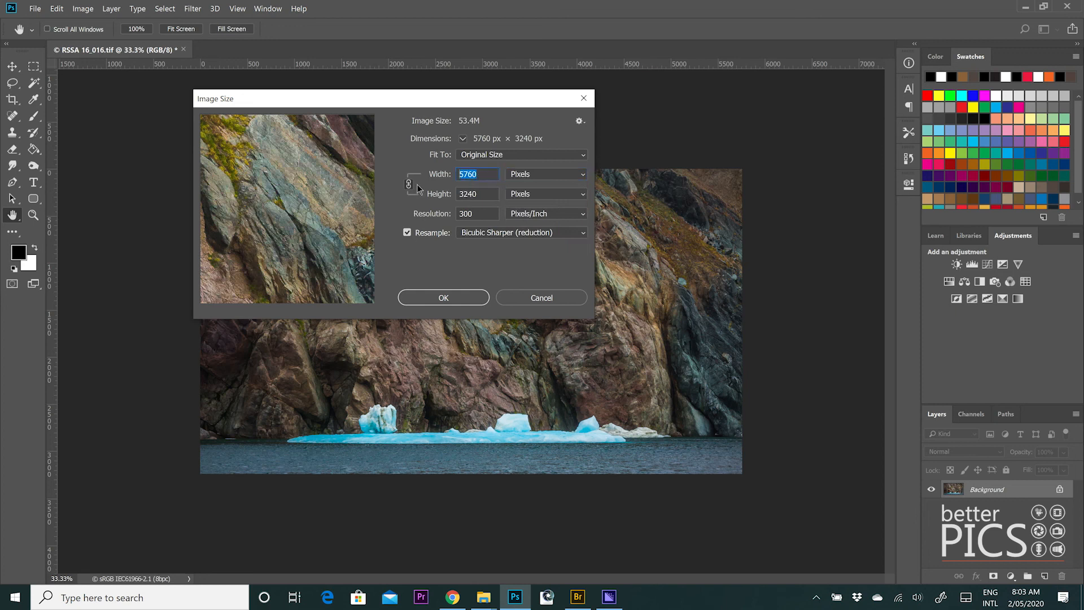
{"action": "type", "text": "1280"}
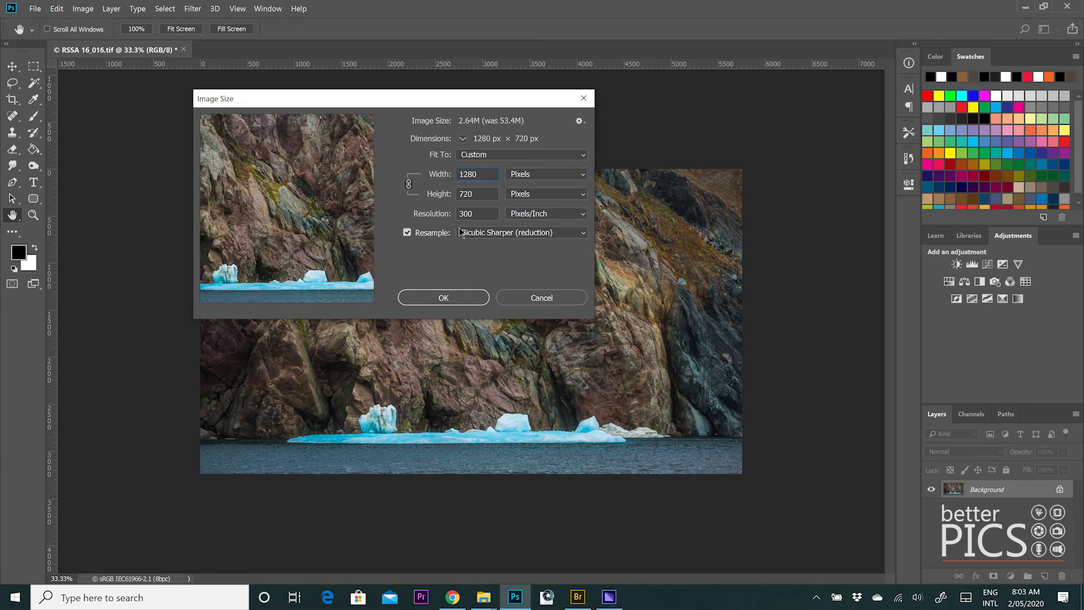
{"action": "left_click", "coordinate": [443, 297]}
{"action": "key", "text": "c"}
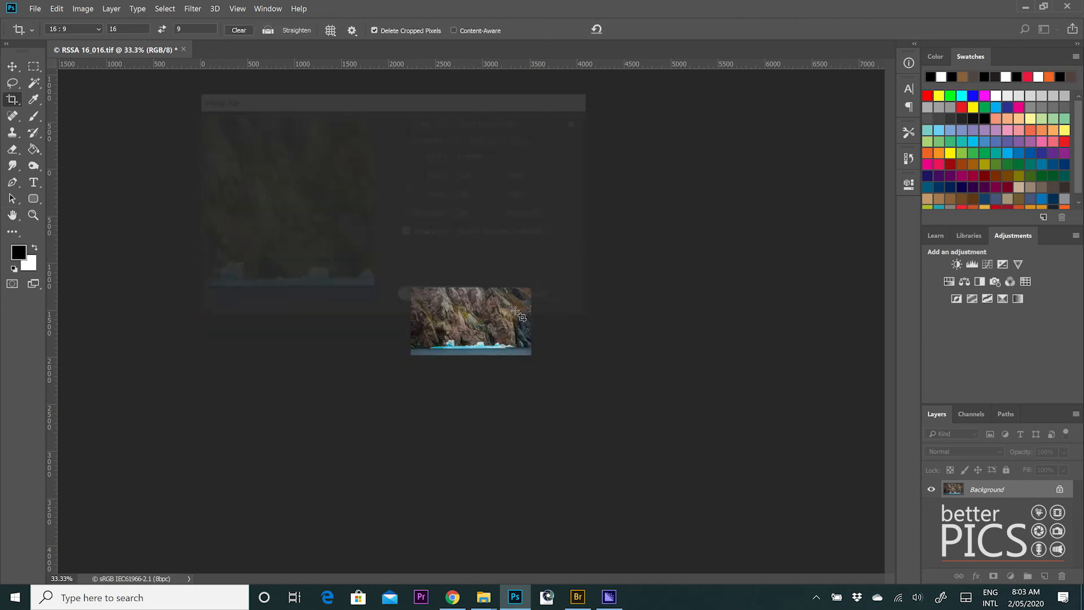
{"action": "key", "text": "ctrl+0"}
{"action": "key", "text": "ctrl+minus"}
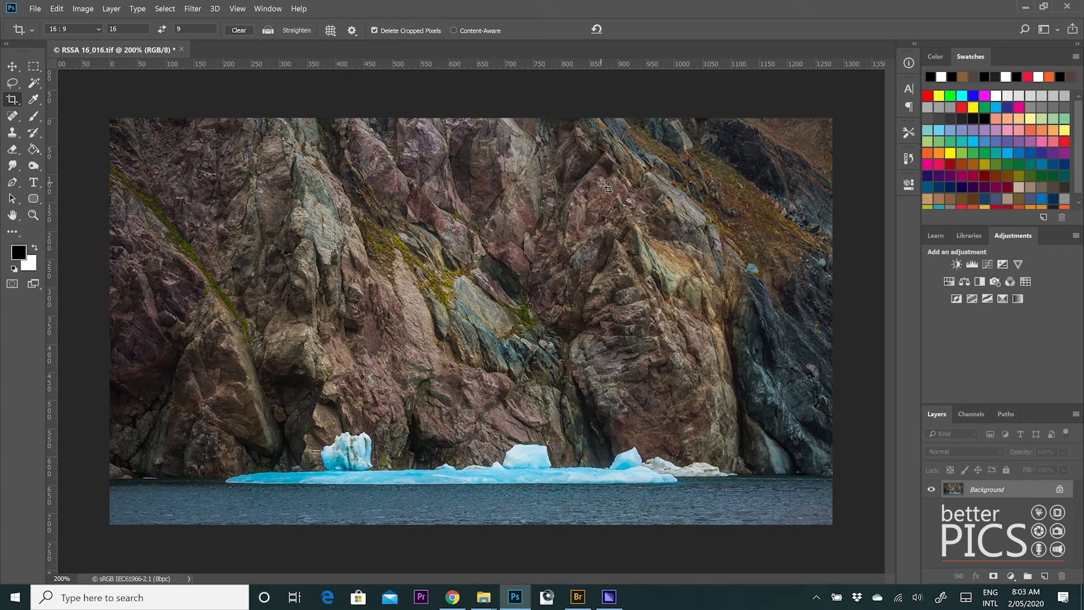